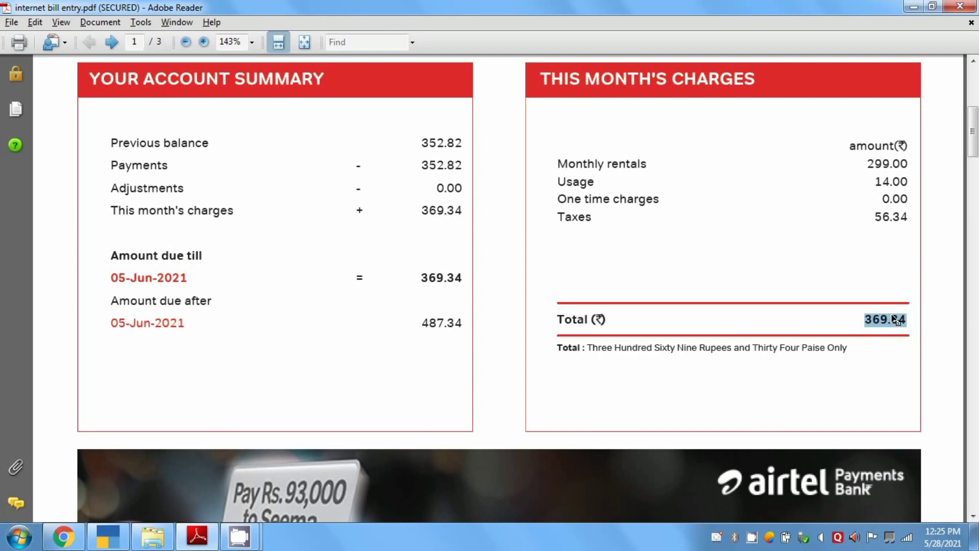
Step: Switch from the internet bill PDF to TallyPrime
click(108, 535)
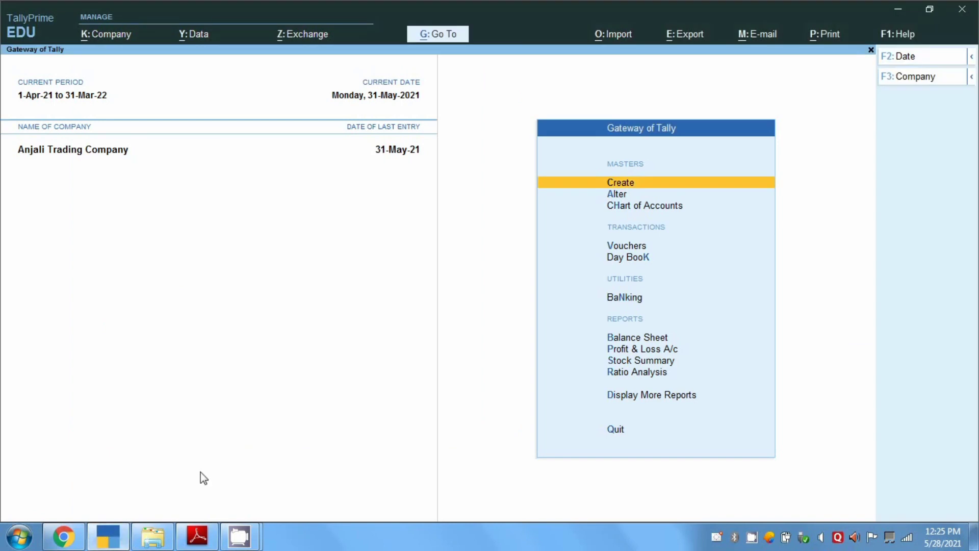
key(Down)
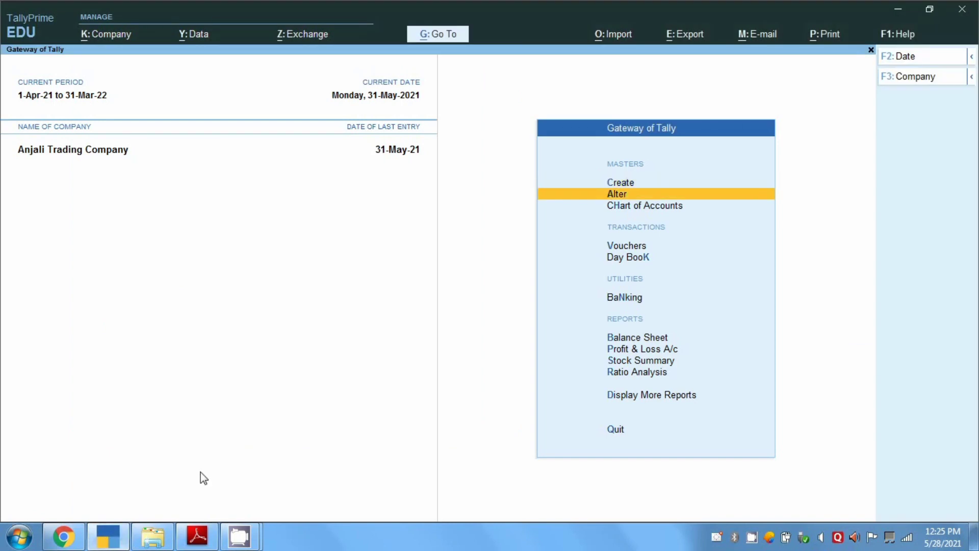
key(Up)
key(Return)
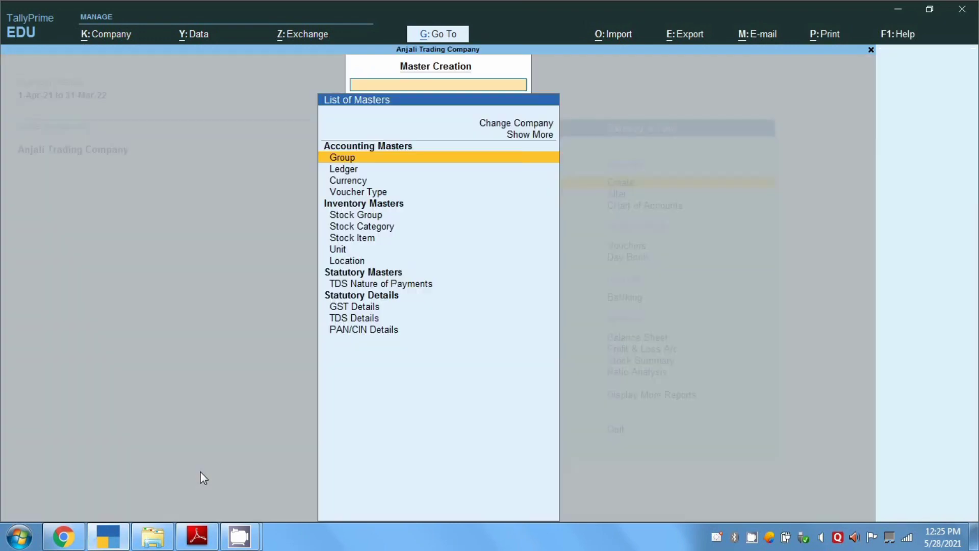
key(Down)
key(Return)
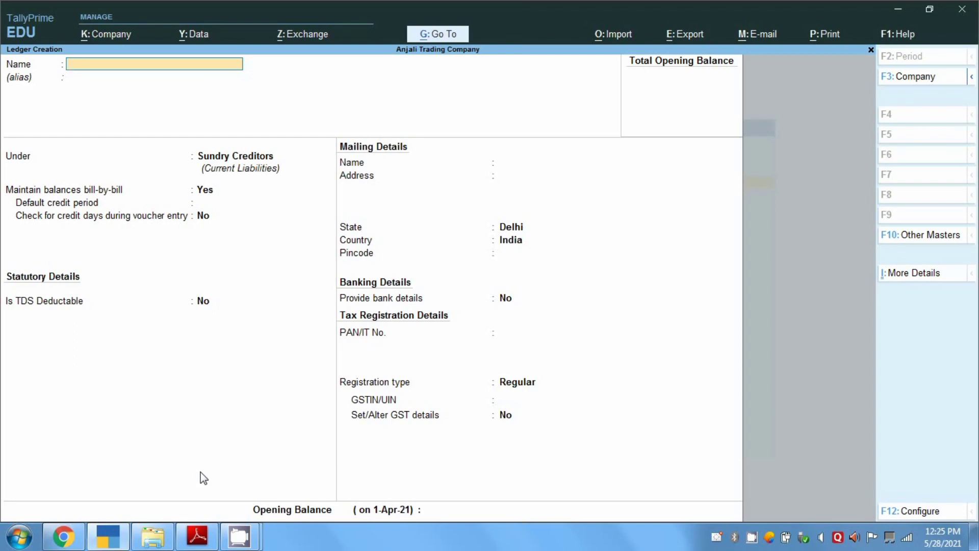
key(Escape)
key(Return)
key(Escape)
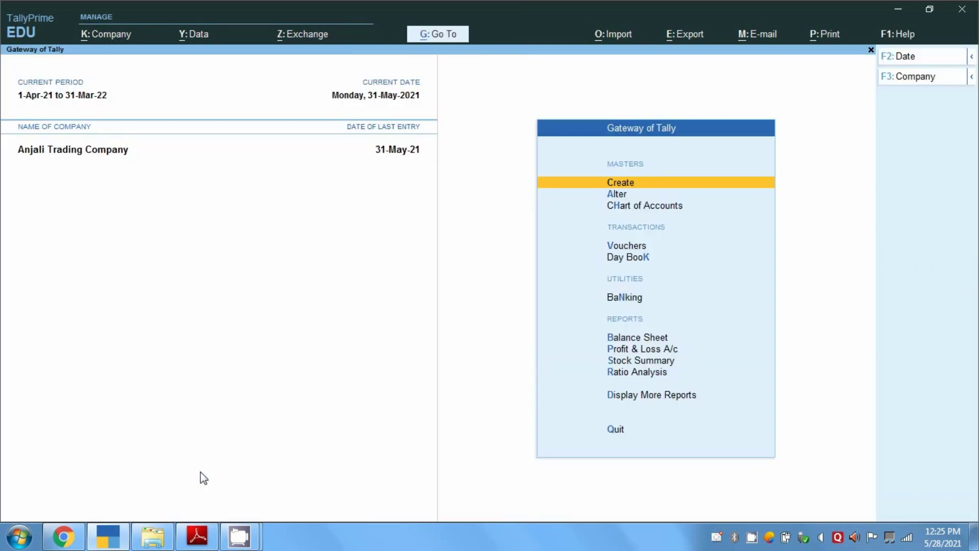
Step: Open the Airtel relationship number ledger for alteration from the company's list of ledgers
key(Down)
key(Return)
key(Down)
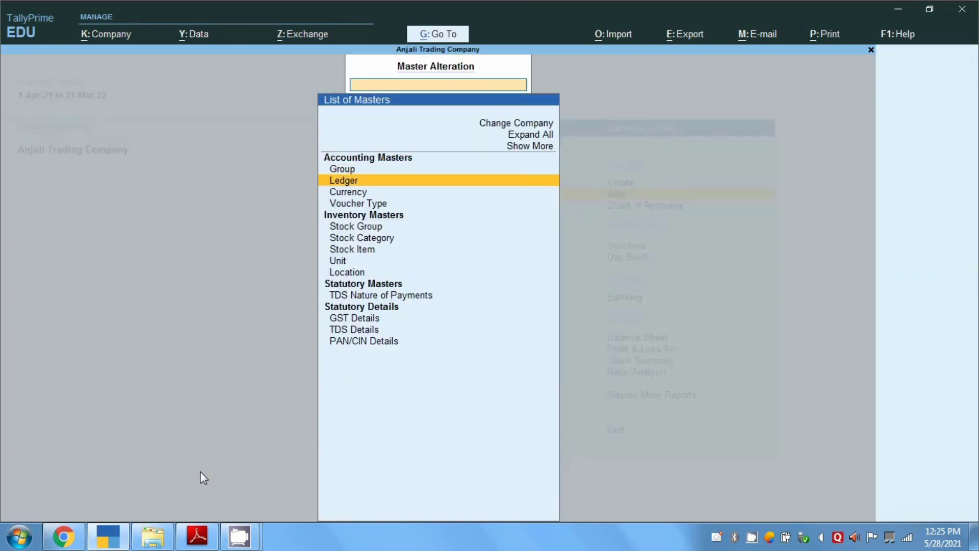
key(Return)
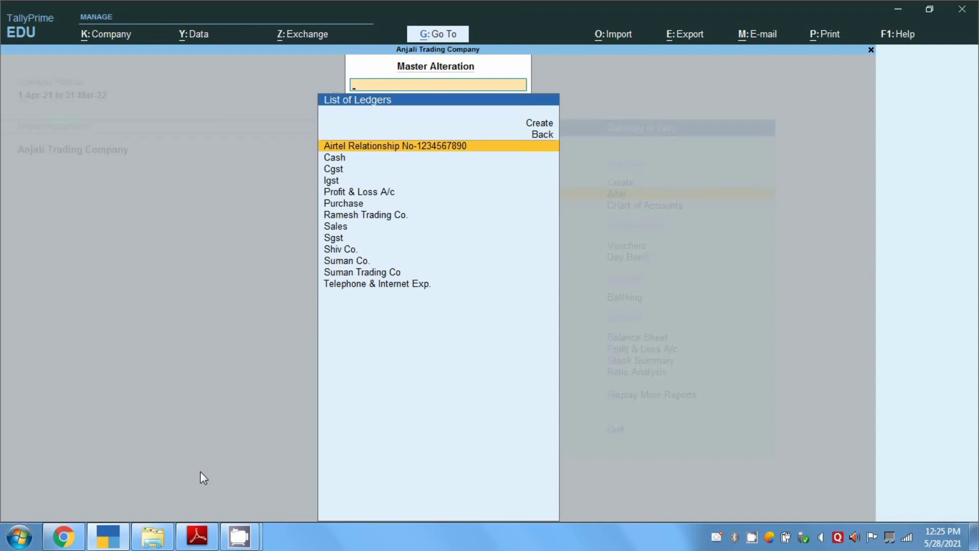
key(Return)
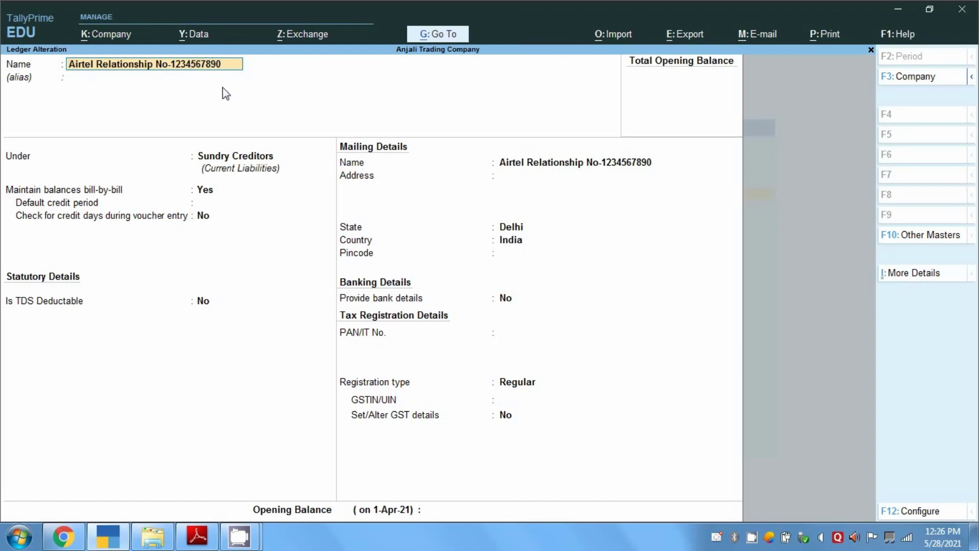
Step: Review the Airtel ledger's group, bill-by-bill, mailing, banking and tax registration settings, and leave it without saving
key(Return)
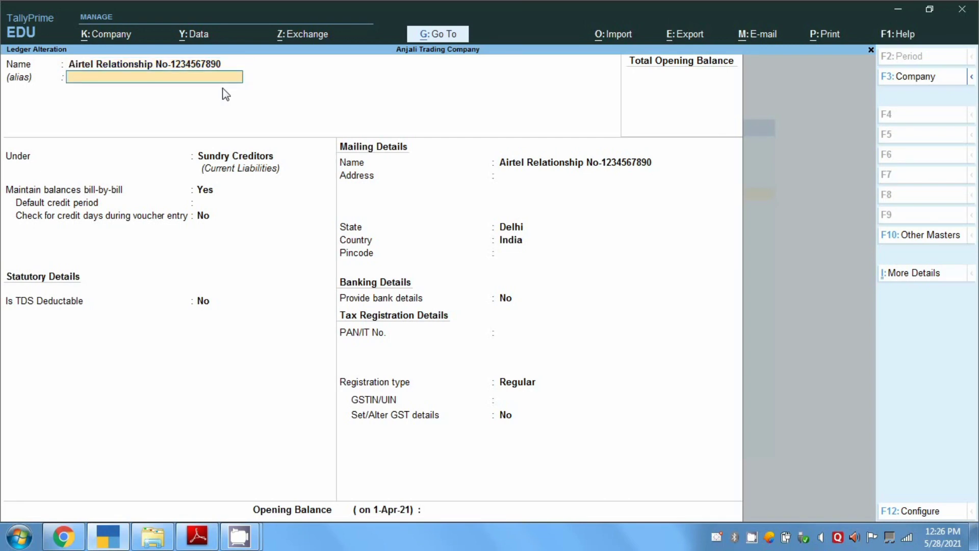
key(Return)
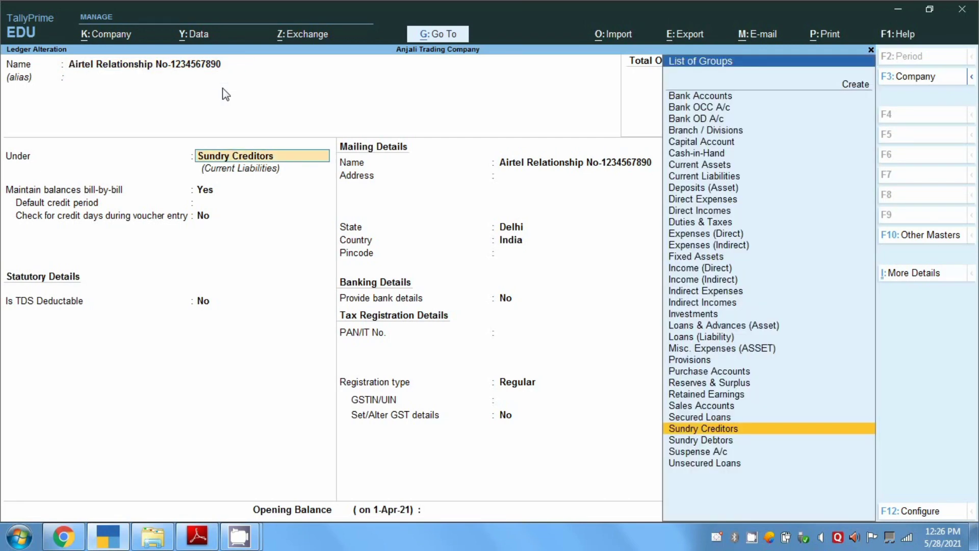
key(Return)
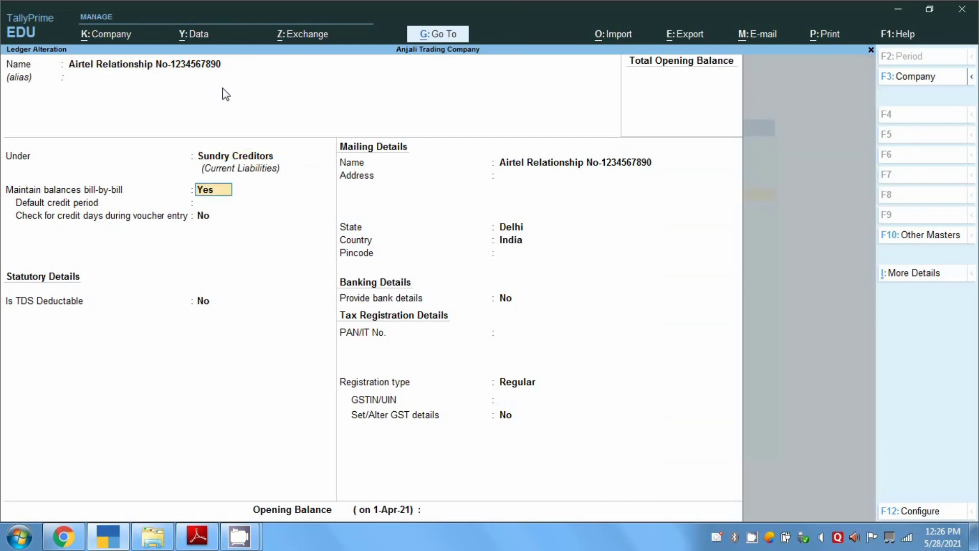
key(Return)
key(Return)
key(Return)
key(Return)
key(Return)
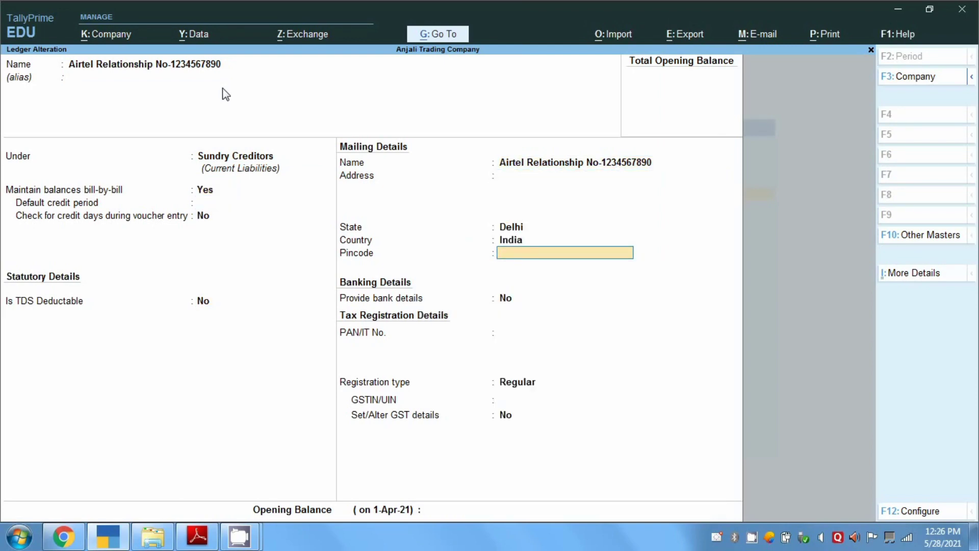
key(Return)
key(Return)
key(Return)
key(Return)
key(Return)
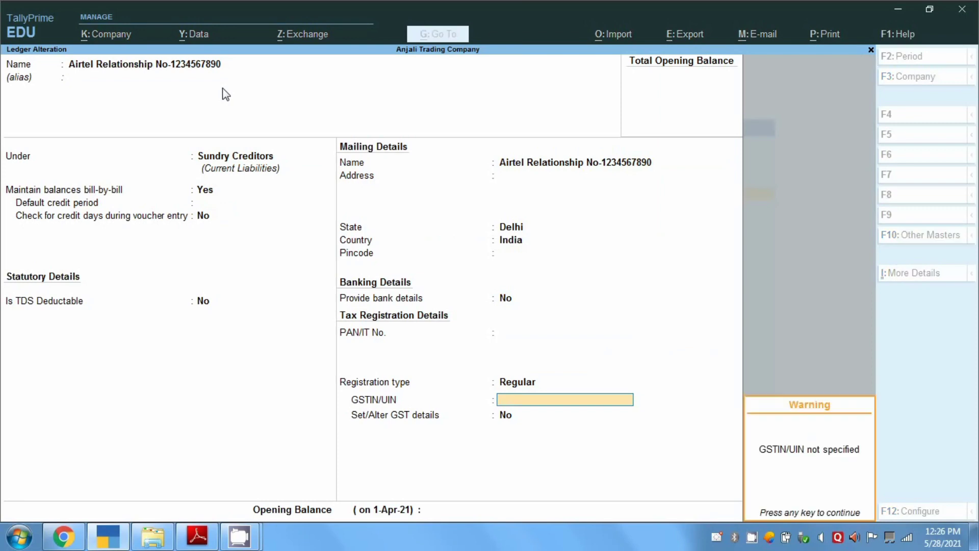
key(Return)
key(BackSpace)
key(Escape)
key(Return)
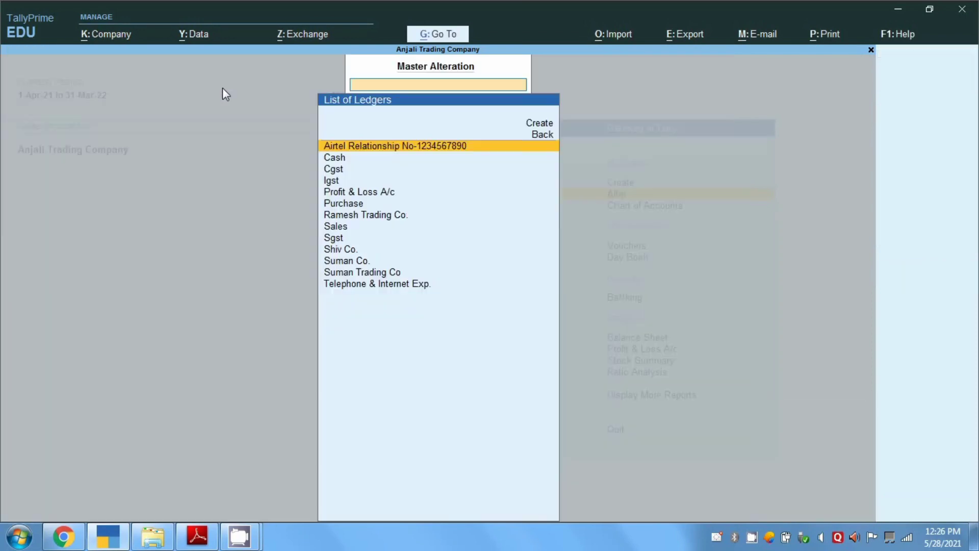
Step: Open the Telephone & Internet Exp. ledger for alteration
key(Down)
key(Down)
key(Down)
key(Down)
key(Down)
key(Down)
key(Down)
key(Down)
key(Down)
key(Down)
key(Down)
key(Down)
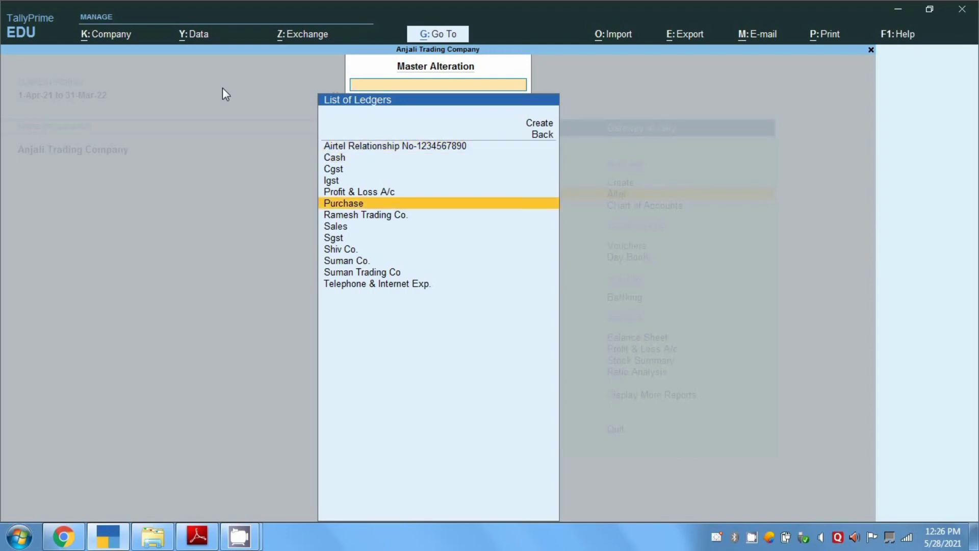
key(Return)
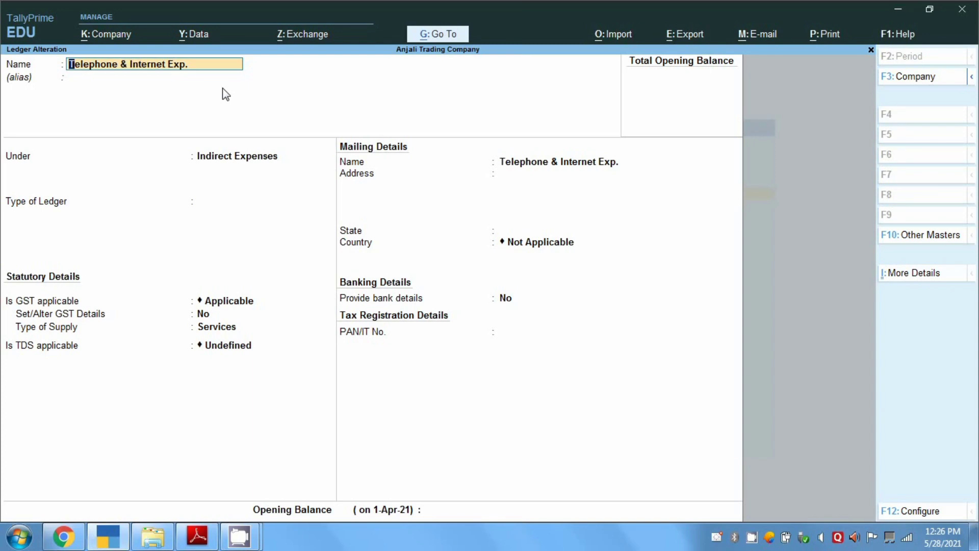
Step: Keep the ledger under Indirect Expenses, set its type to Not Applicable, and enable Set/Alter GST Details with GST Applicable
key(Return)
key(Return)
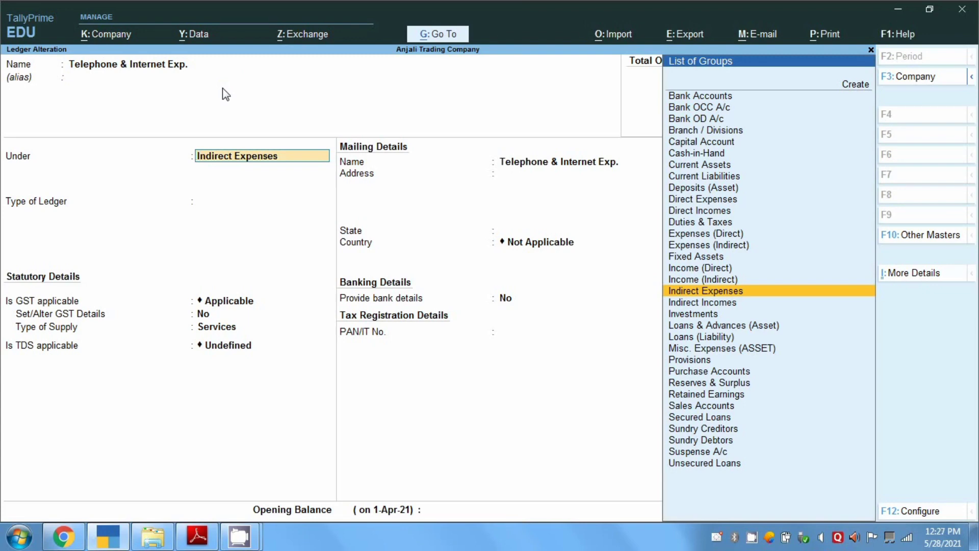
key(Return)
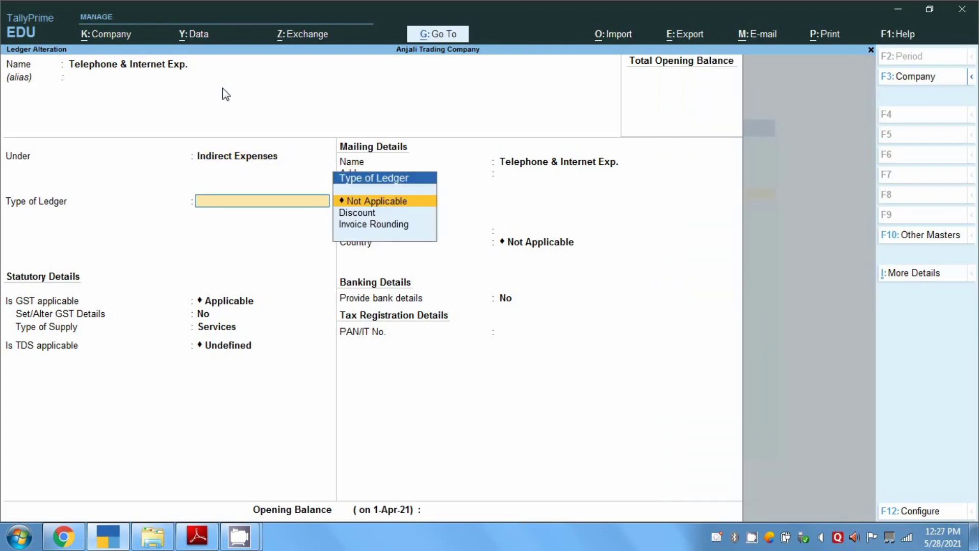
key(Return)
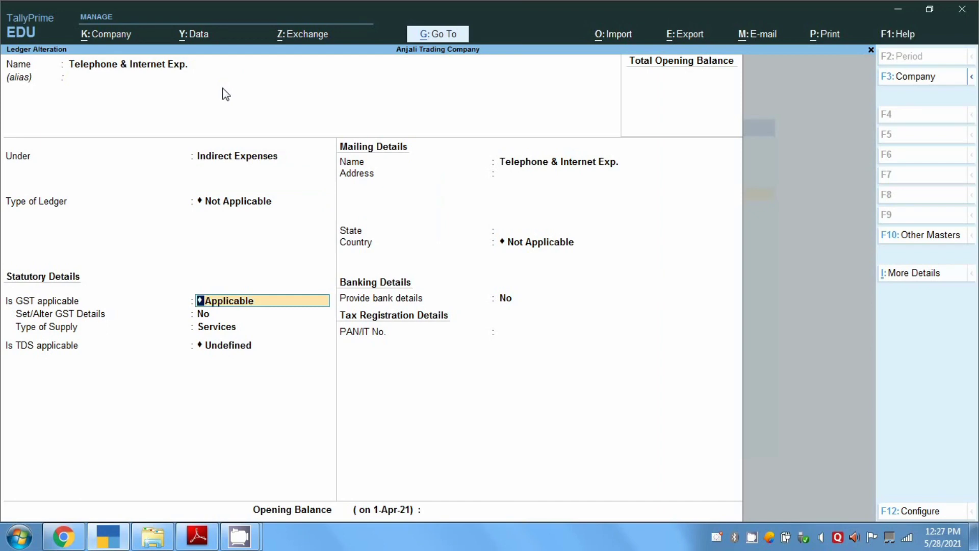
key(Return)
text(y)
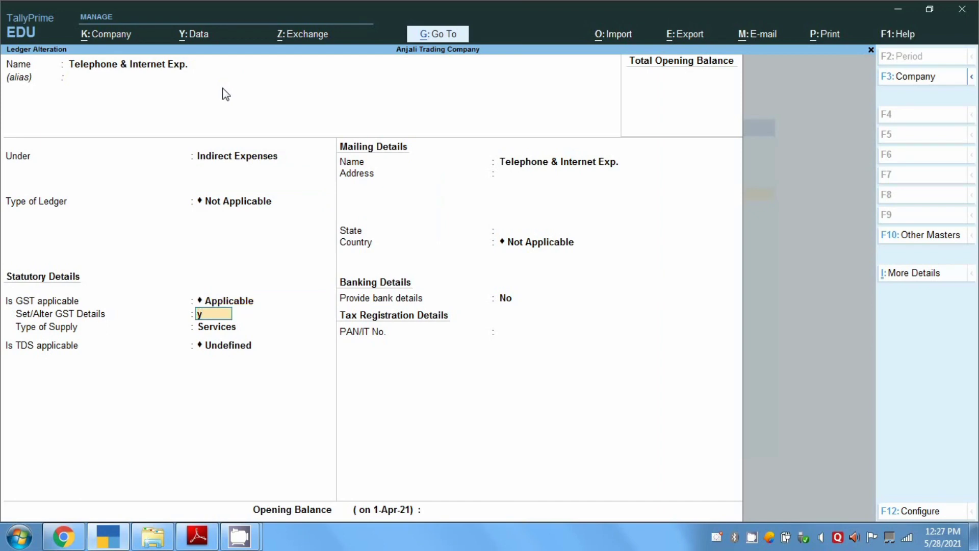
key(Return)
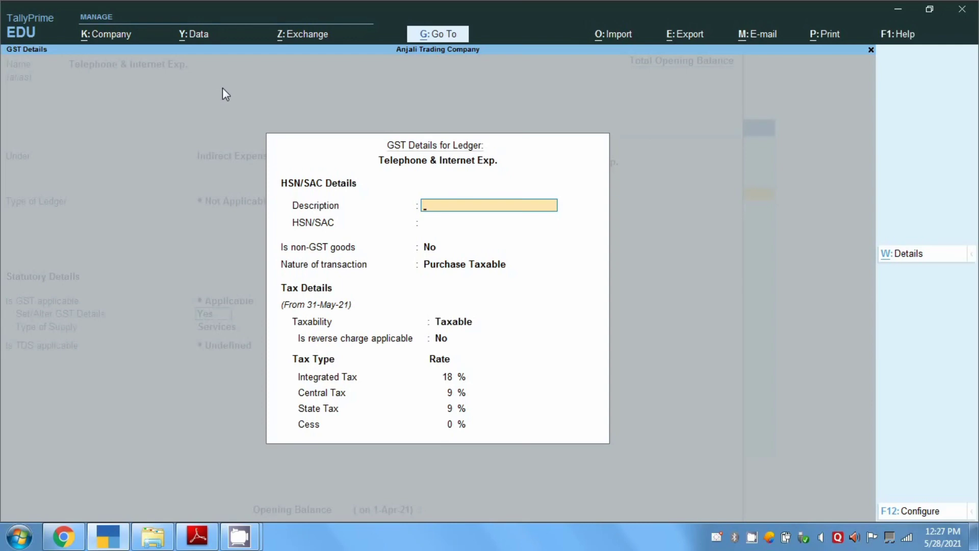
Step: Look up the HSN code in the Tax Details table of the internet bill PDF, and return to TallyPrime
key(Return)
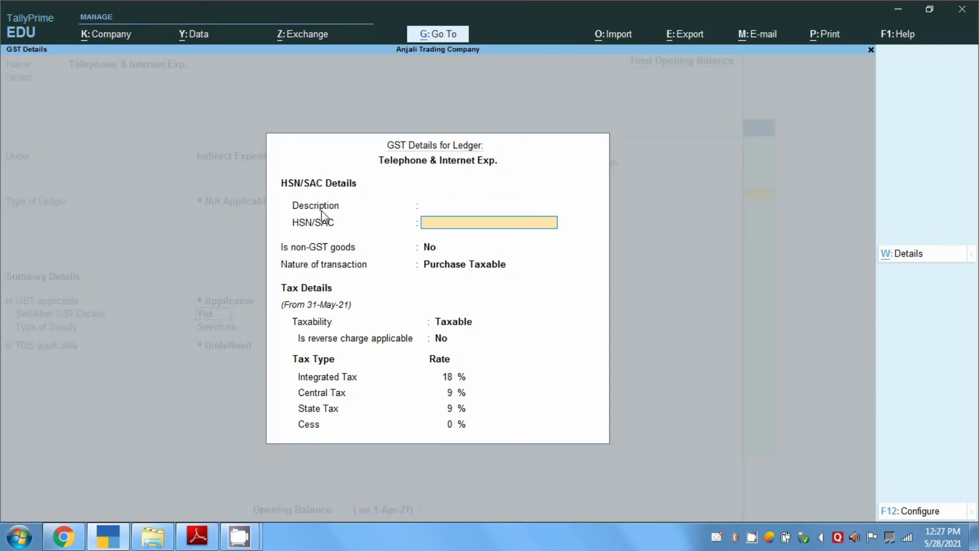
click(189, 542)
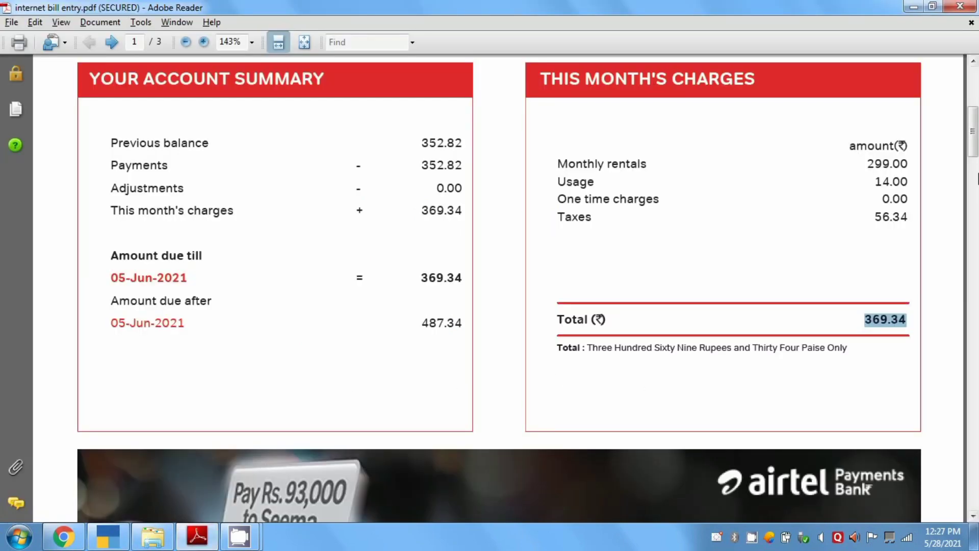
scroll(975, 142, down, 3)
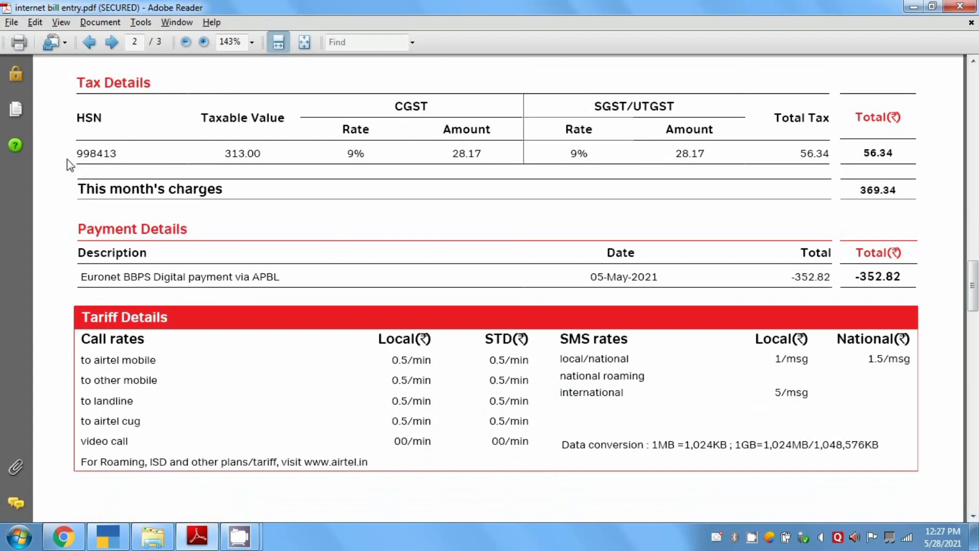
click(123, 154)
drag(123, 153, 77, 149)
click(110, 536)
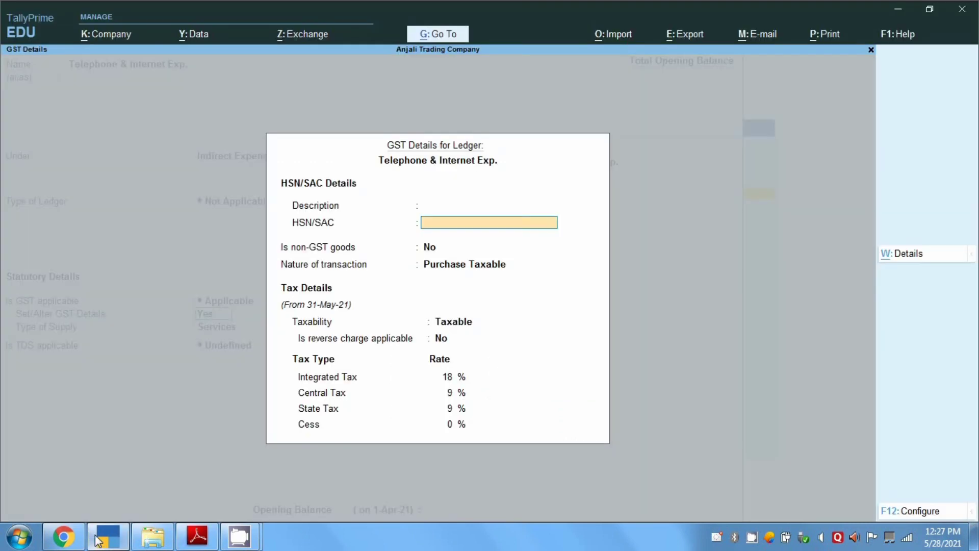
Step: Set the ledger's HSN/SAC to 998143 and keep non-GST goods at No
text(998)
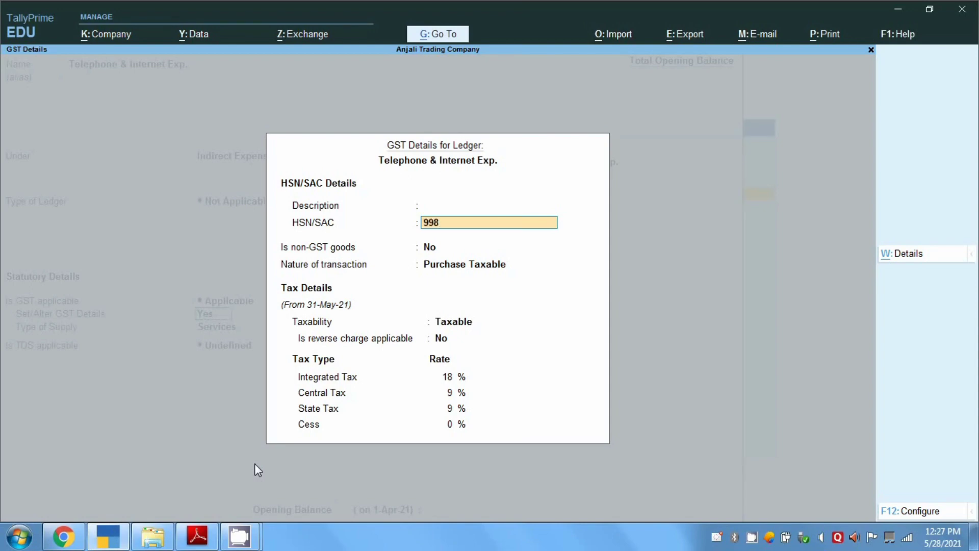
text(143)
key(Return)
key(Return)
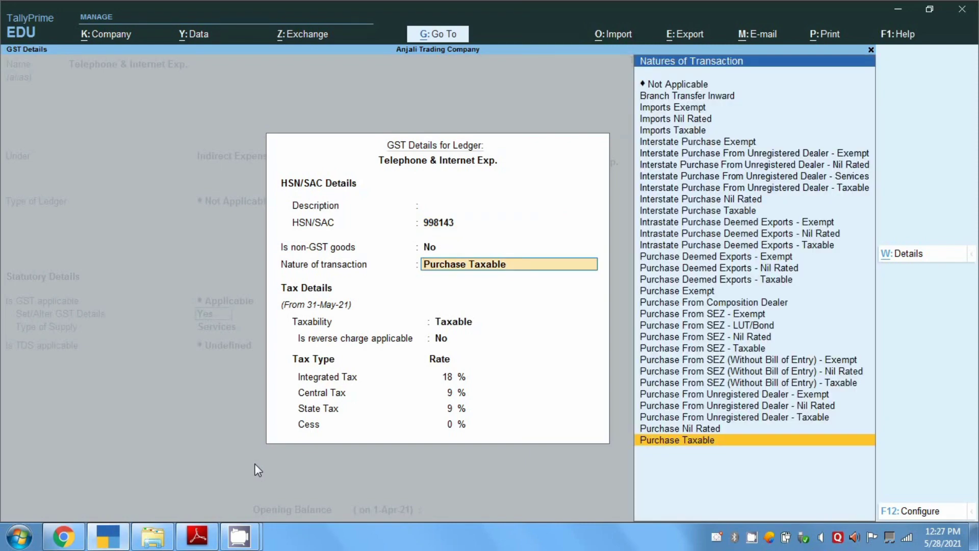
Step: Keep the transaction as Purchase Taxable without reverse charge at 18% integrated tax, and save the Telephone & Internet Exp. ledger
key(Return)
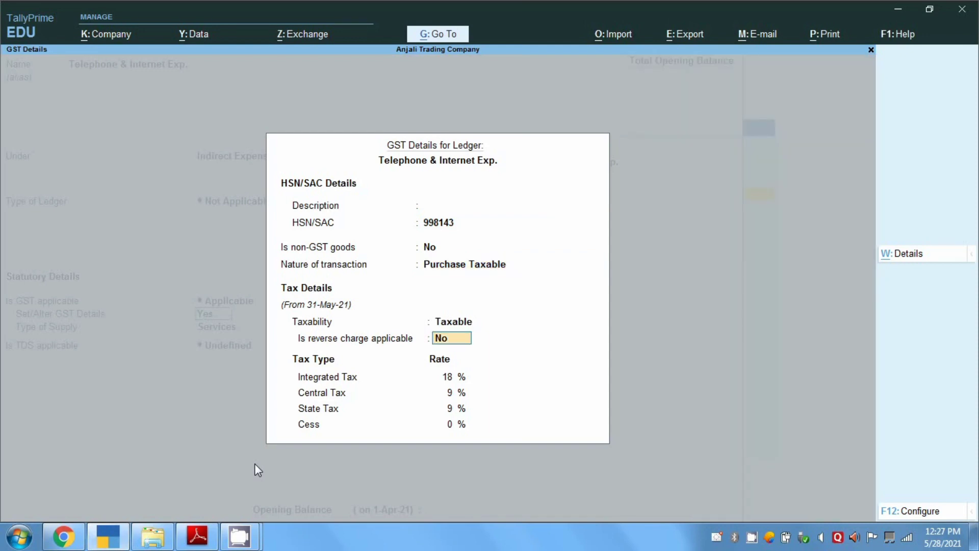
key(Return)
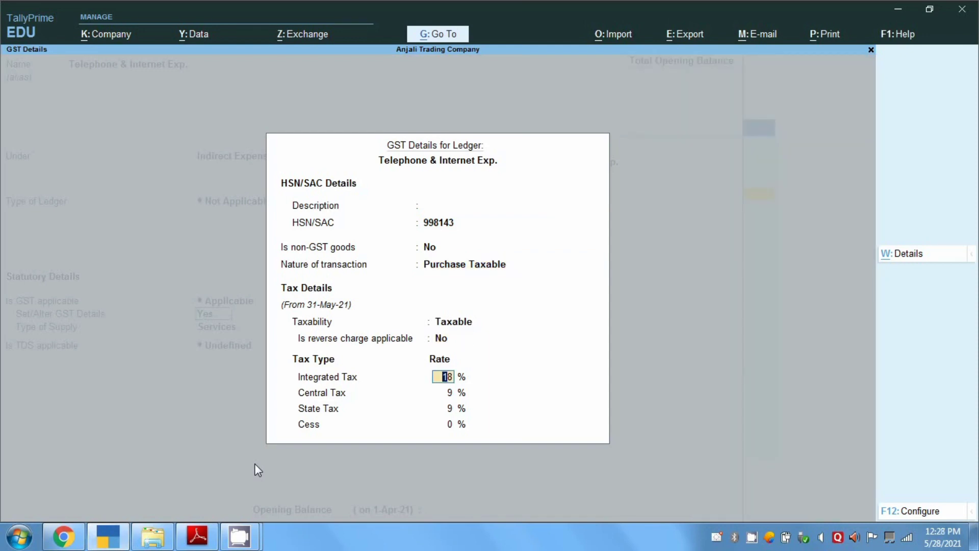
click(919, 263)
key(Escape)
key(Return)
key(Return)
key(Return)
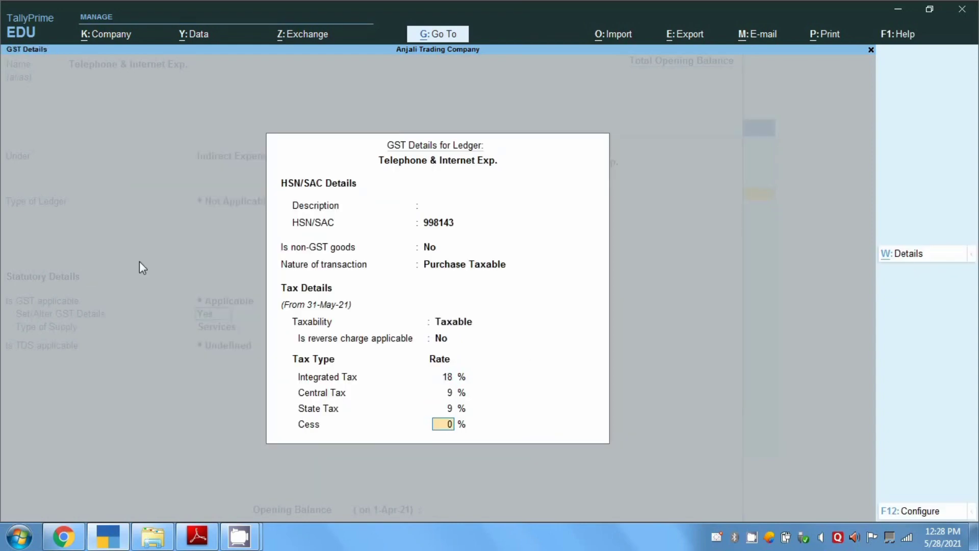
key(Return)
key(Return)
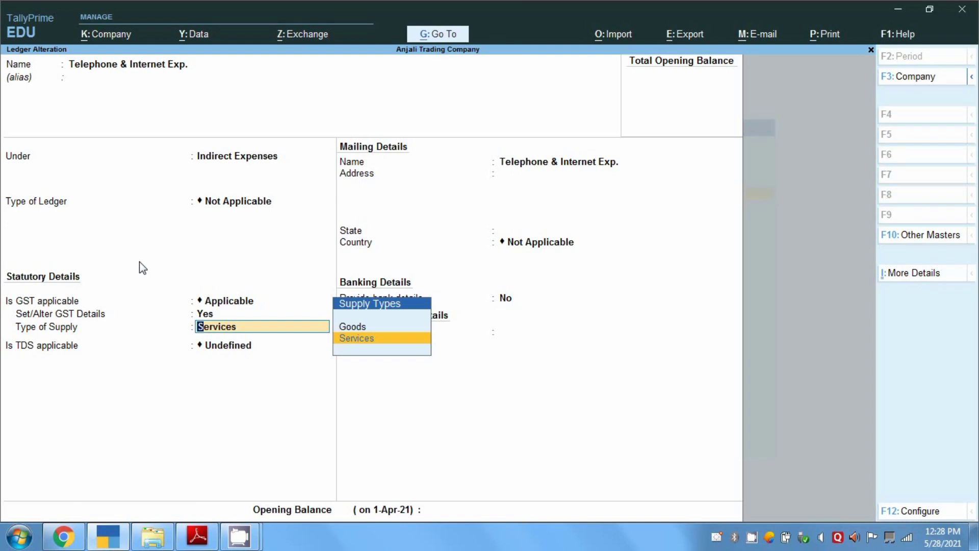
key(BackSpace)
key(ctrl+a)
Step: Open the Cgst ledger for alteration from the list of ledgers
key(Up)
key(Up)
key(Up)
key(Up)
key(Up)
key(Up)
key(Up)
key(Up)
key(Up)
key(Up)
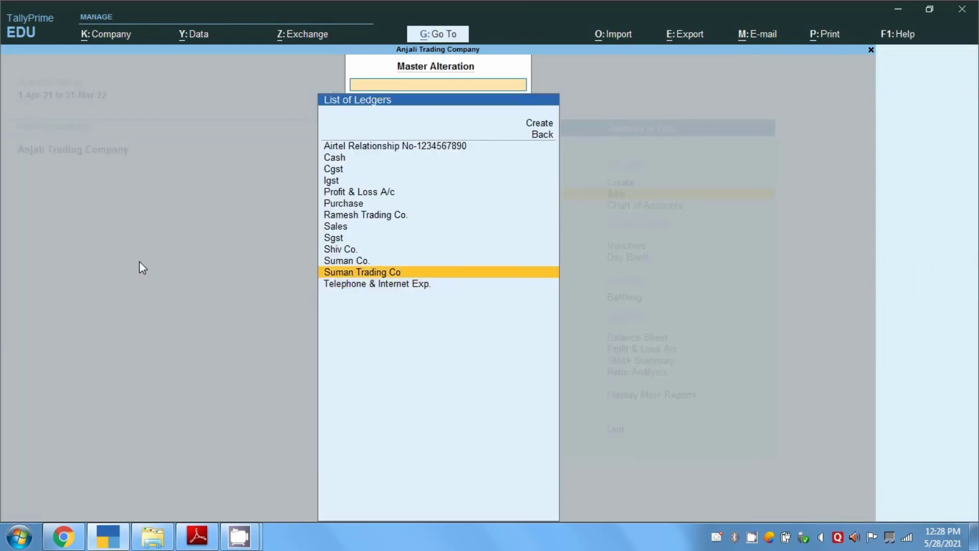
key(Return)
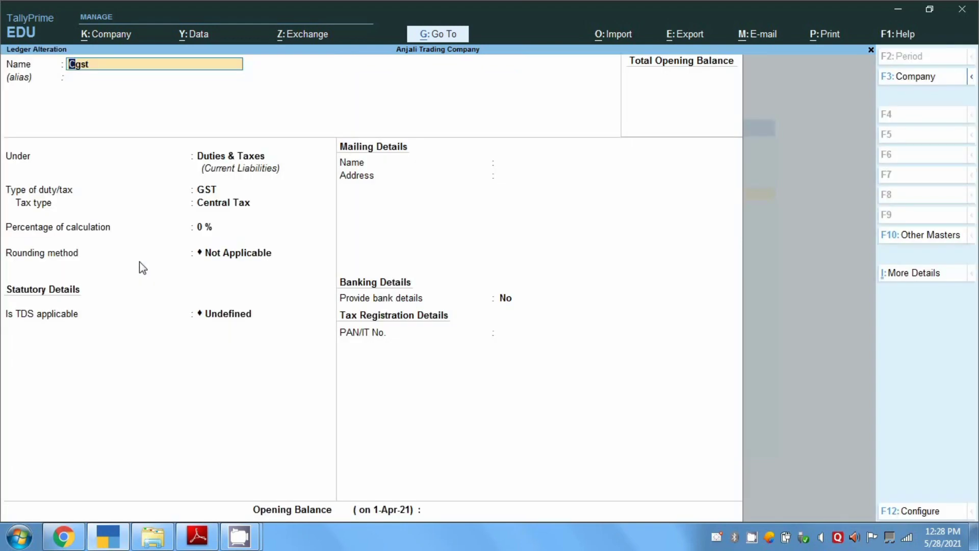
Step: Check the Cgst ledger's parent group, type of duty and tax type, and leave the ledger without saving
key(Return)
key(Return)
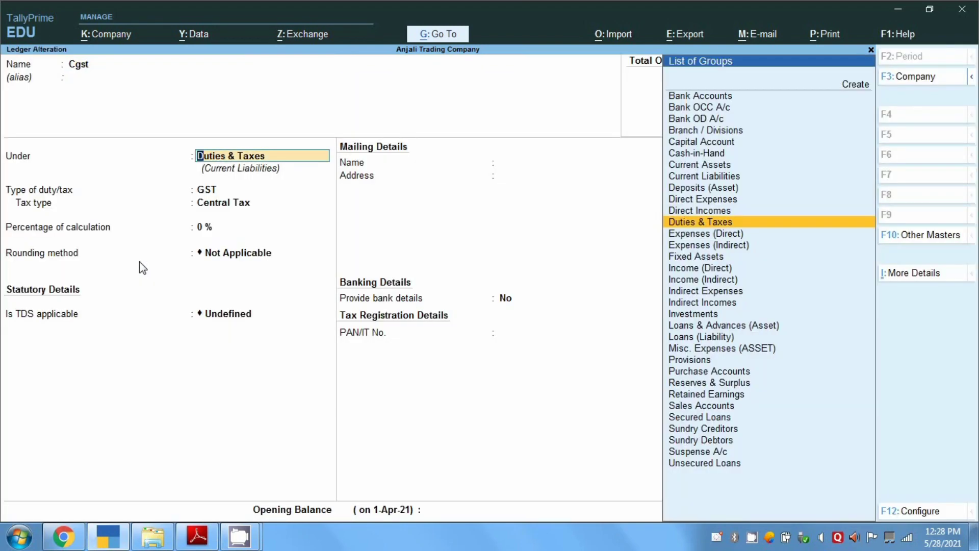
key(Return)
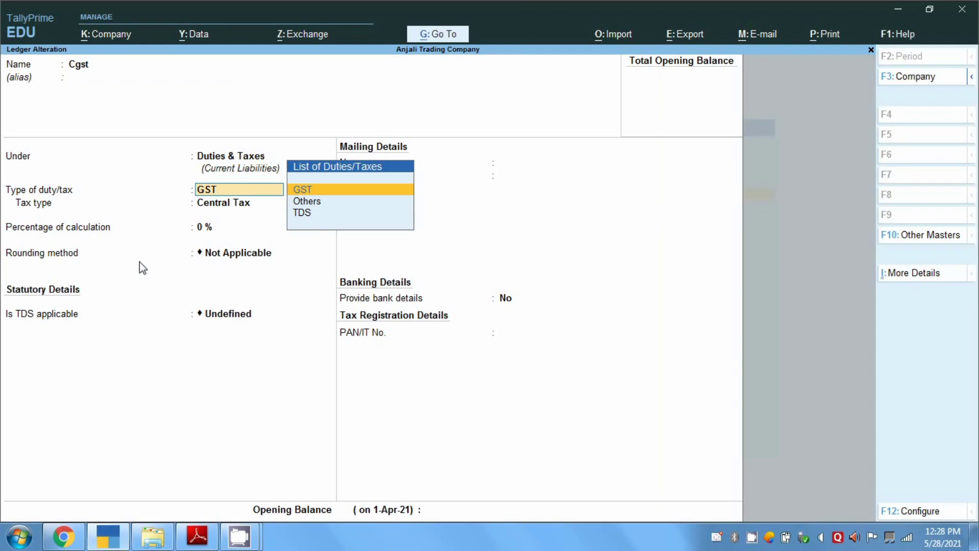
key(Return)
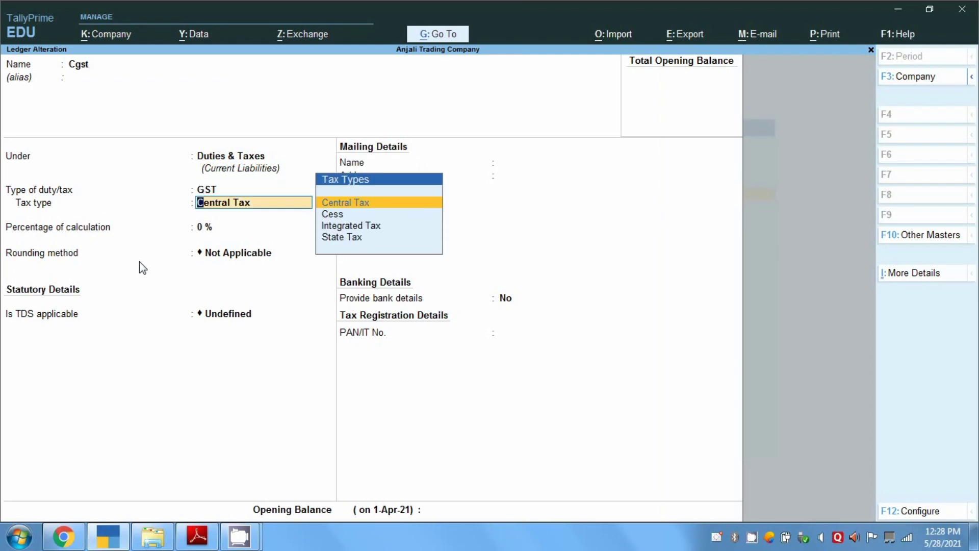
key(BackSpace)
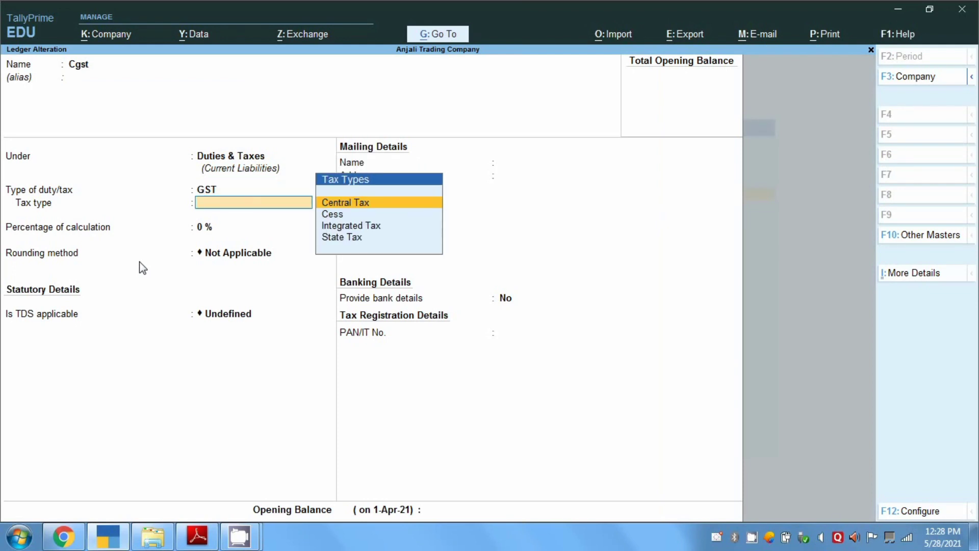
key(Escape)
key(Return)
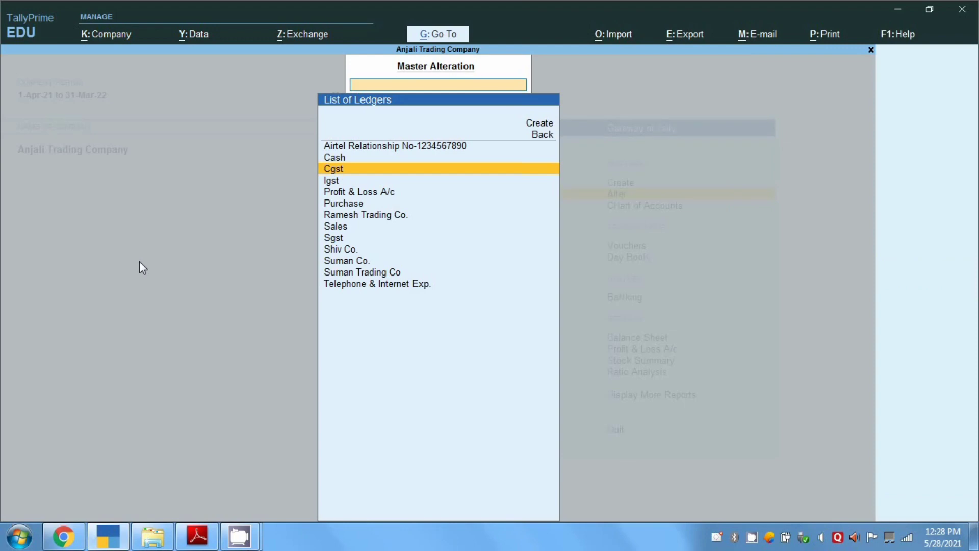
Step: Open the Sgst ledger for alteration, check its parent group, type of duty and tax type, and leave it without saving
key(Down)
key(Down)
key(Down)
key(Down)
key(Down)
key(Down)
key(Return)
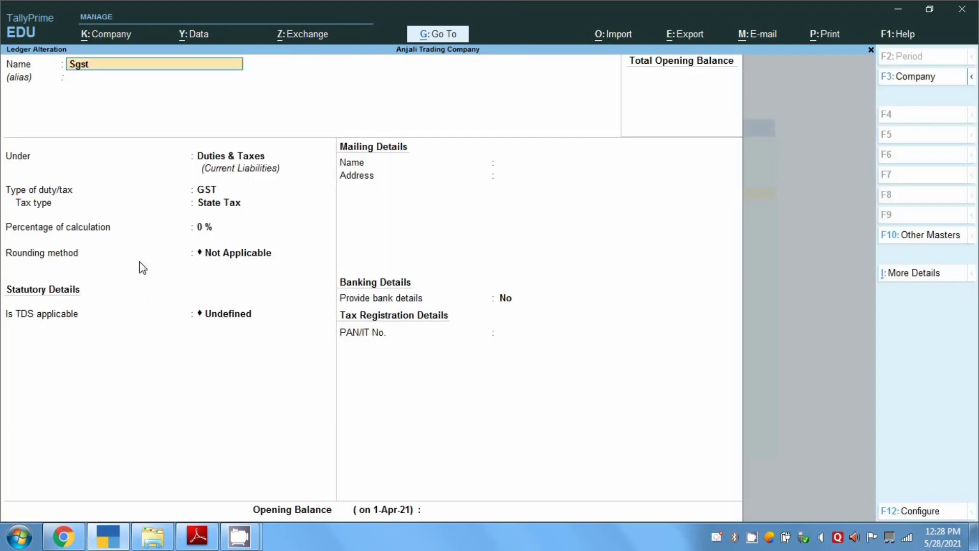
key(Return)
key(Return)
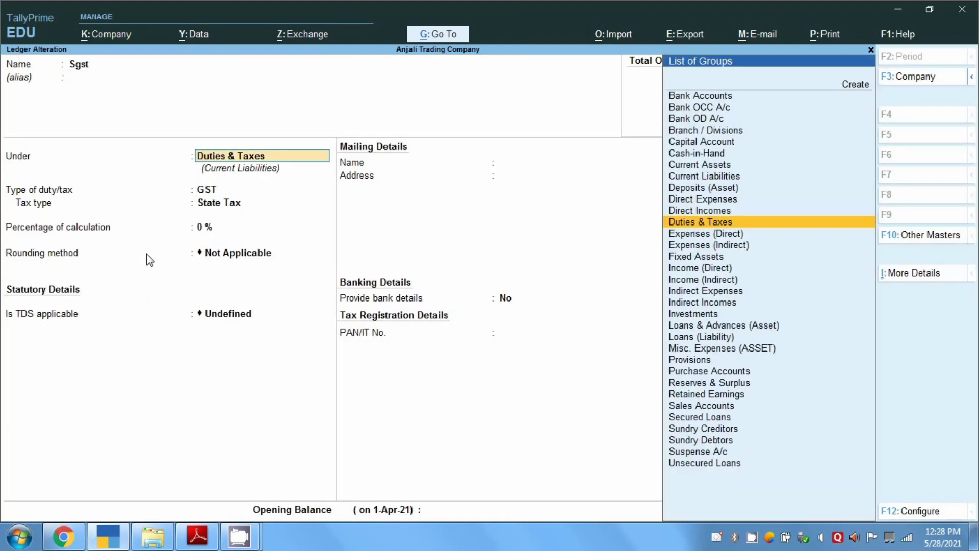
key(Return)
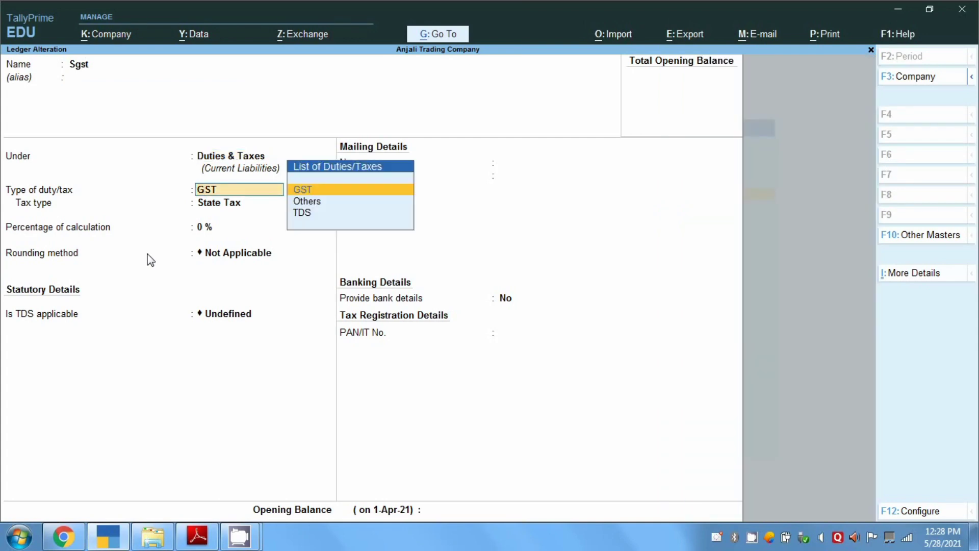
key(Return)
key(BackSpace)
key(Escape)
key(y)
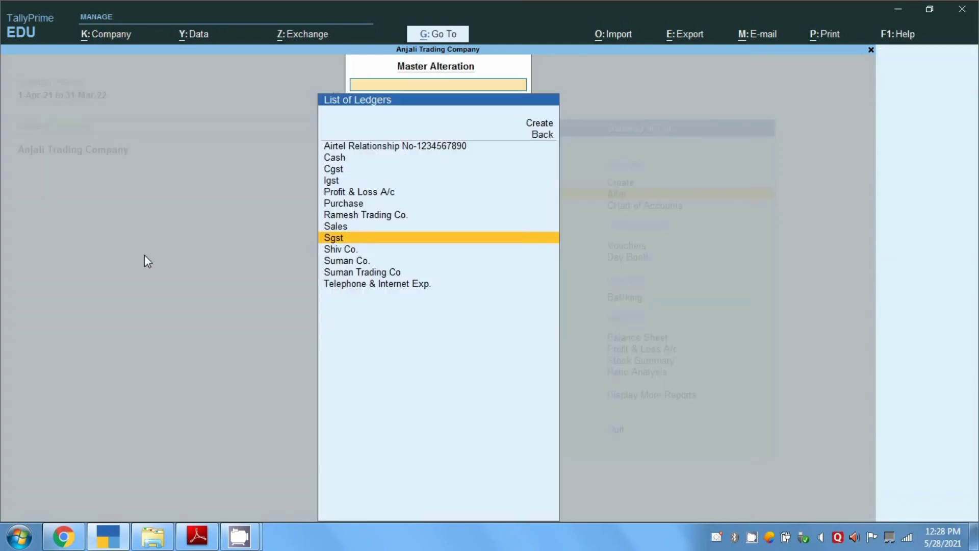
Step: Return to the Gateway of Tally and start a journal voucher dated 1-May-21
key(Escape)
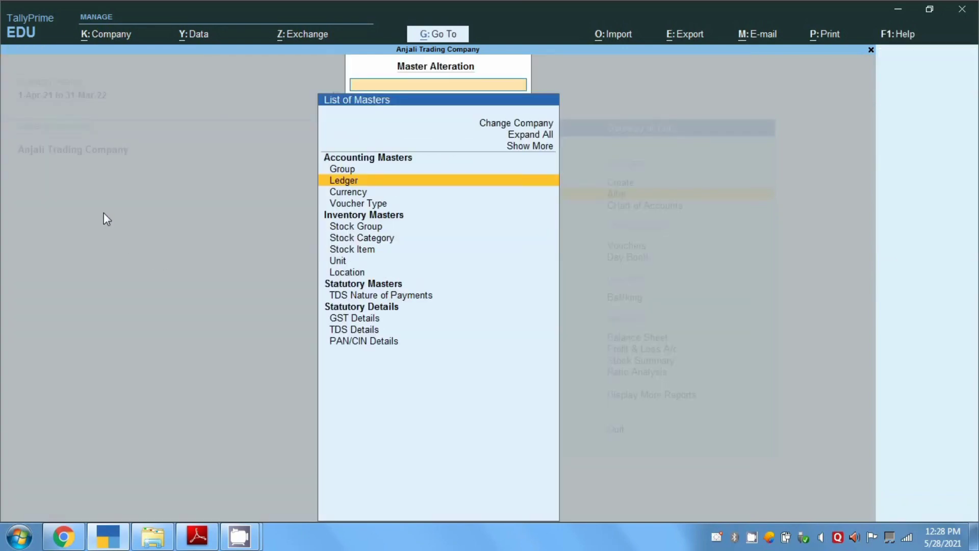
key(Escape)
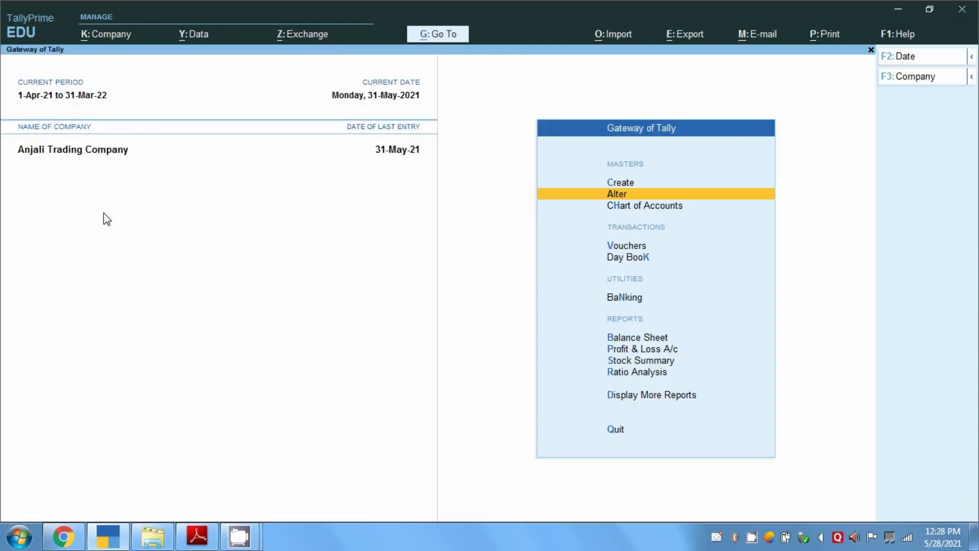
key(v)
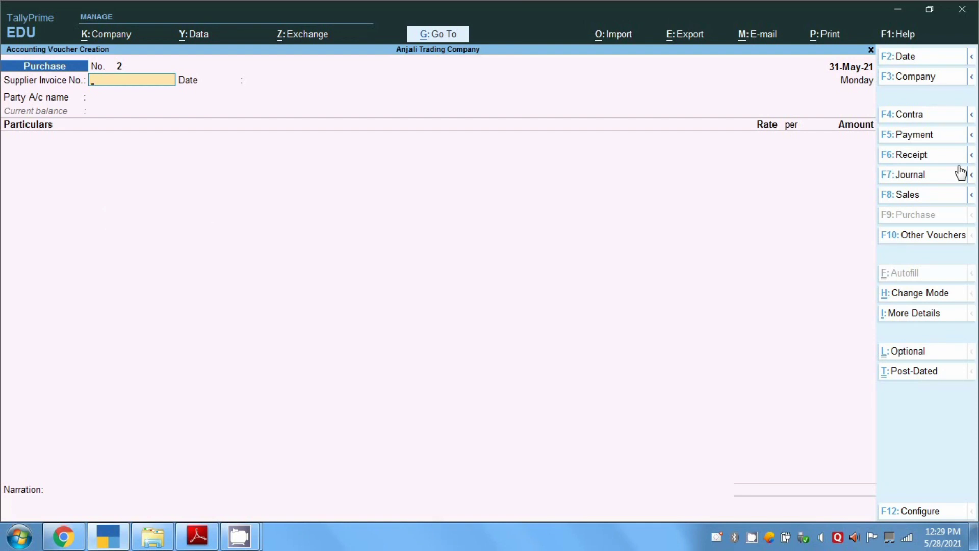
click(907, 178)
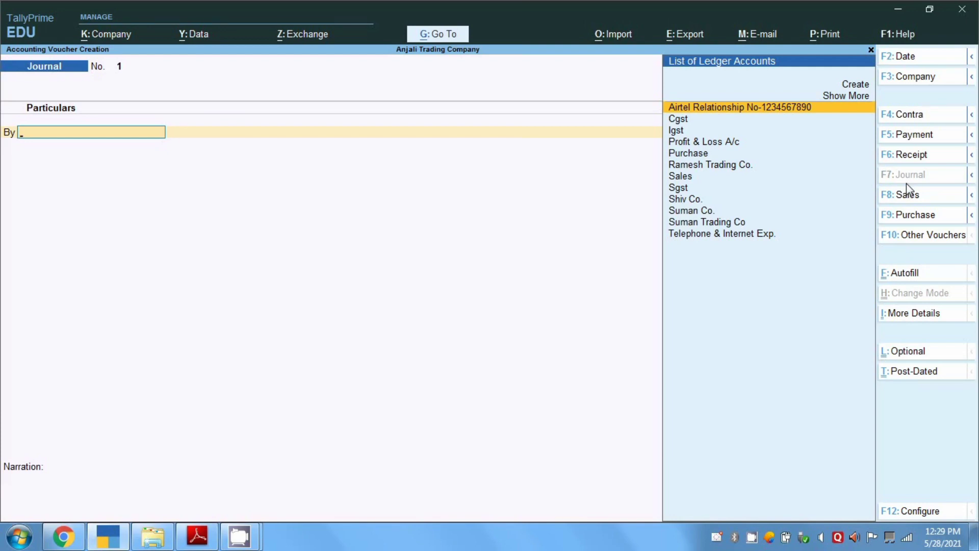
key(F2)
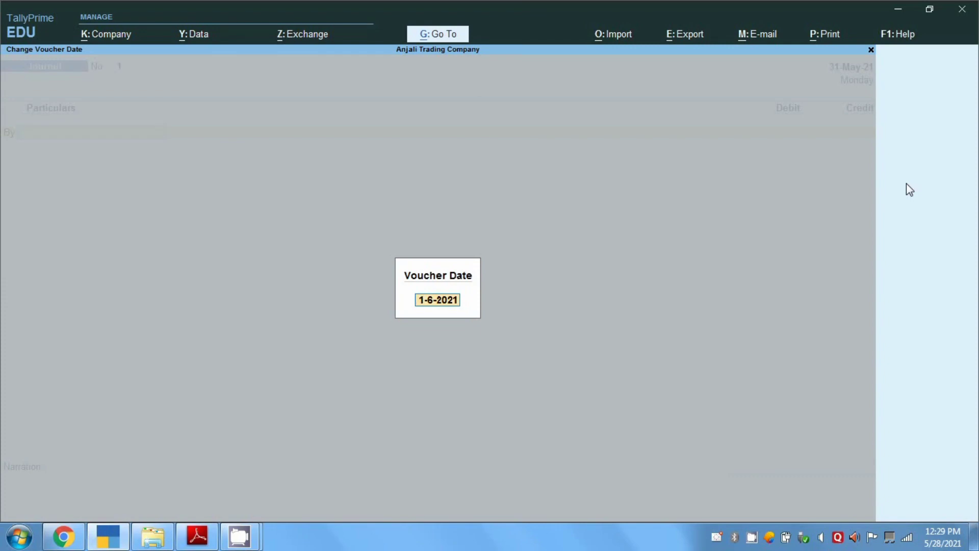
text(1.)
text(6)
key(Return)
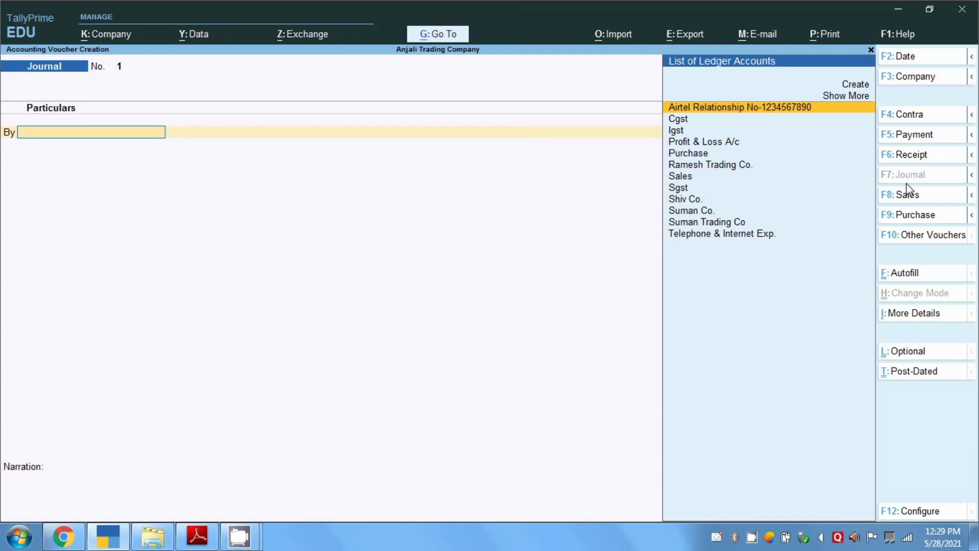
Step: Choose Telephone & Internet Exp. as the debit ledger on the first line of the journal voucher
key(Down)
key(Down)
key(Down)
key(Down)
key(Down)
key(Down)
key(Down)
key(Down)
key(Down)
key(Down)
key(Down)
key(Down)
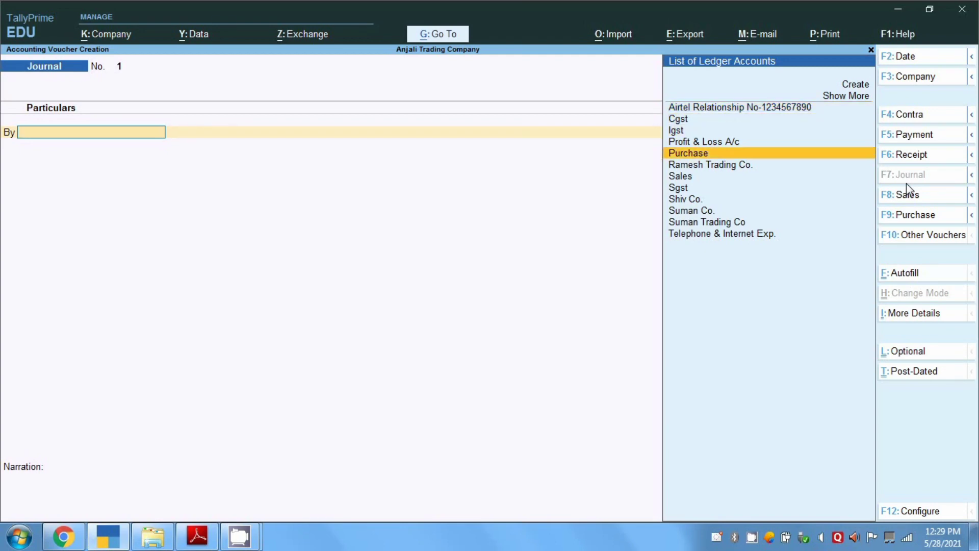
key(Return)
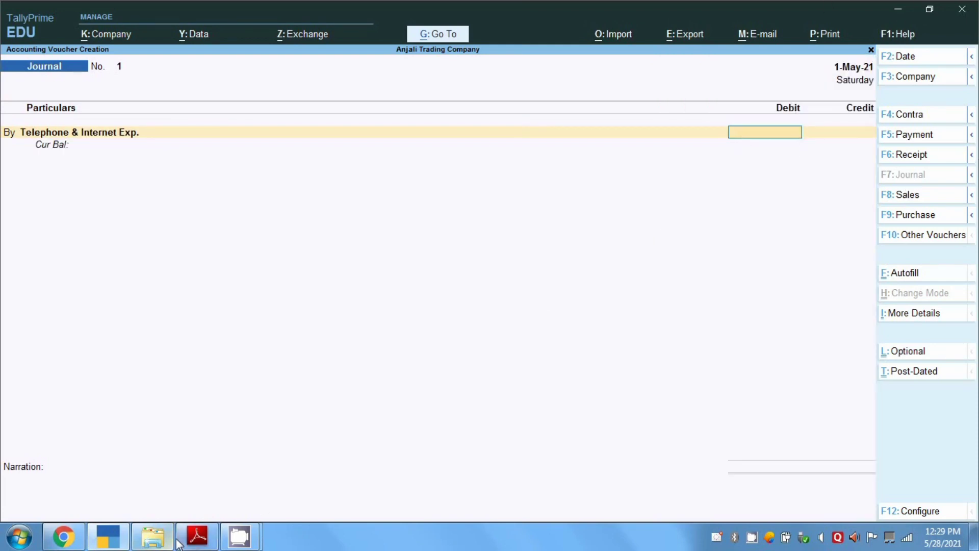
Step: Look up the taxable value in the internet bill PDF, and enter 313 as the expense's debit amount in TallyPrime
click(191, 539)
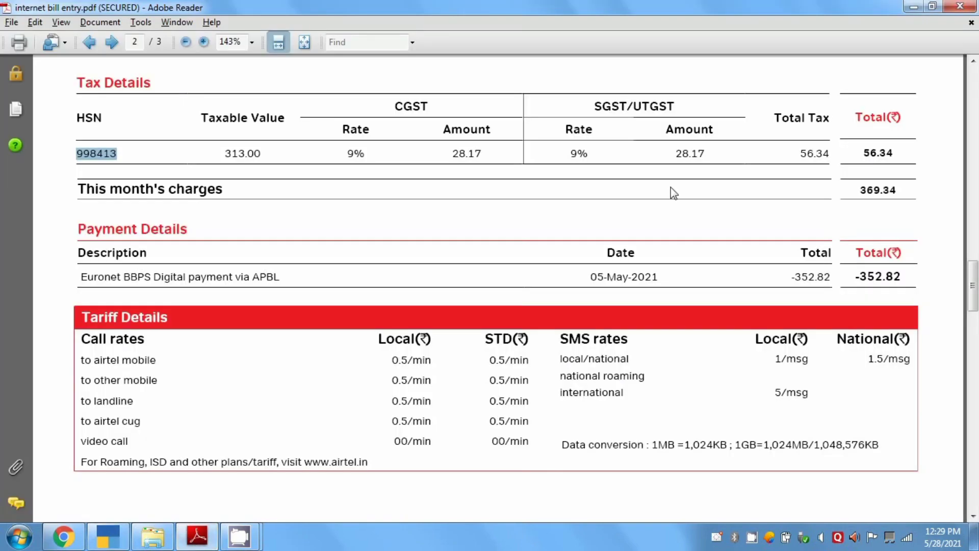
click(368, 189)
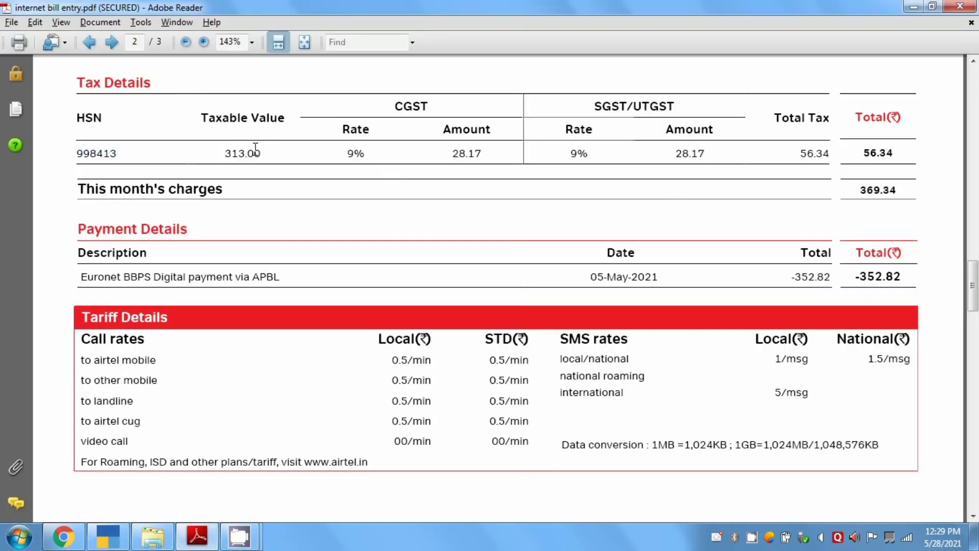
drag(221, 154, 265, 155)
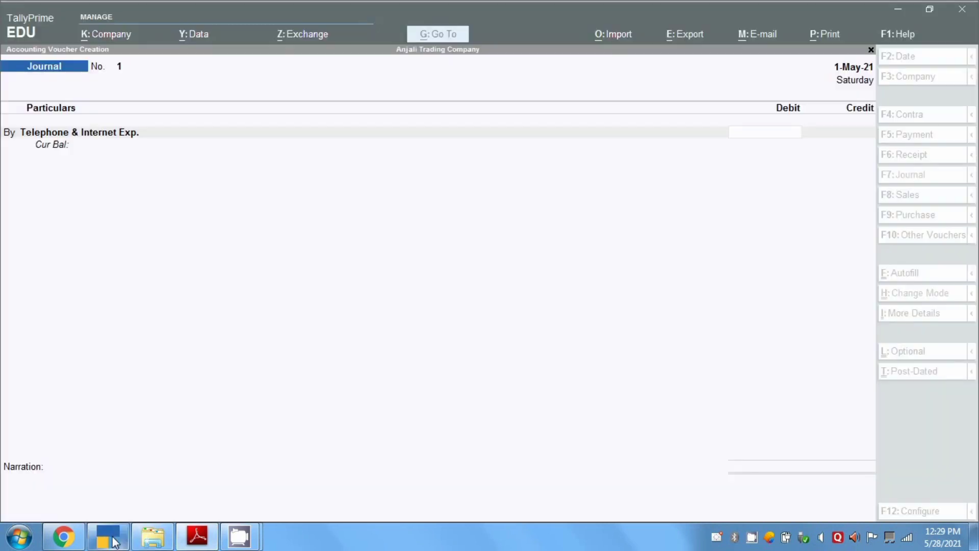
click(114, 539)
text(313)
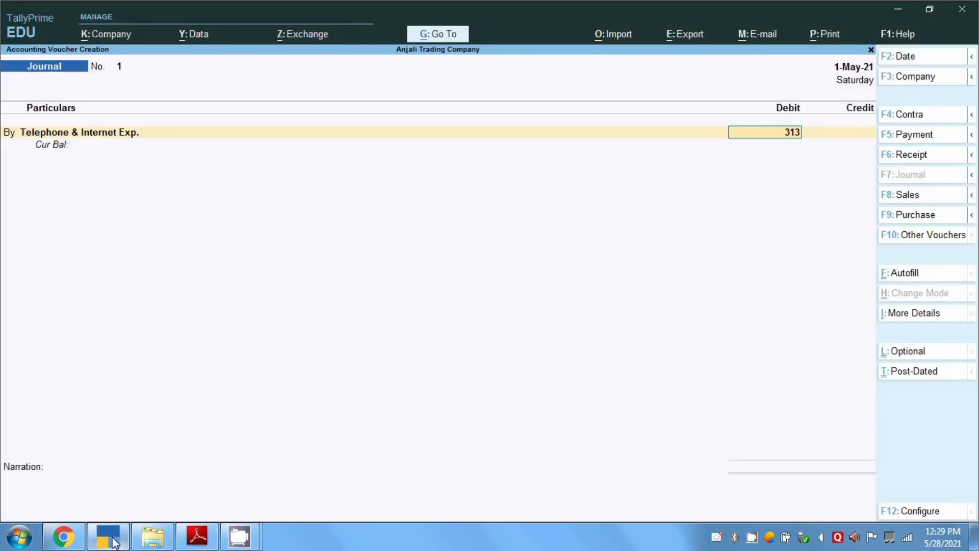
key(Return)
Step: Add a debit line for Cgst with 28.17, taking the amount from the Tax Details table of the bill PDF
text(b)
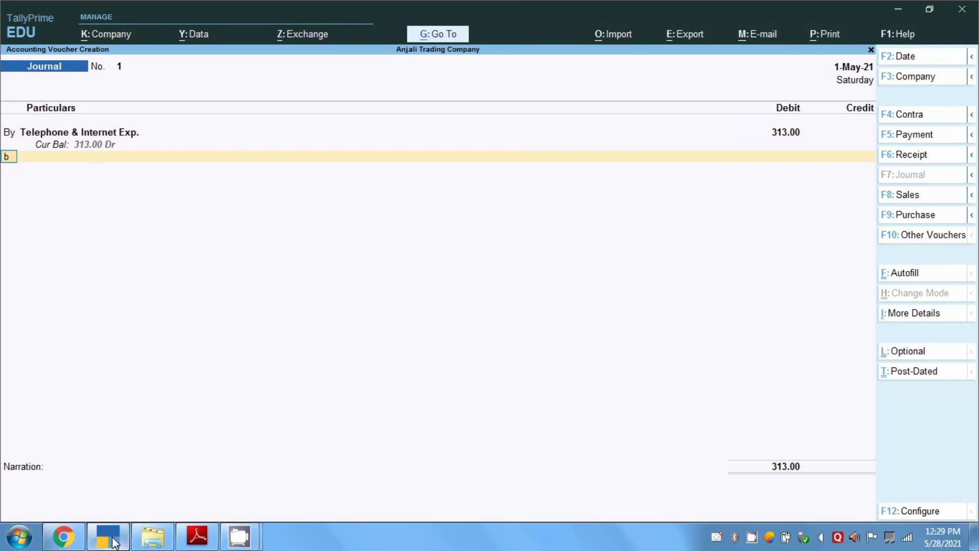
key(Return)
text(C)
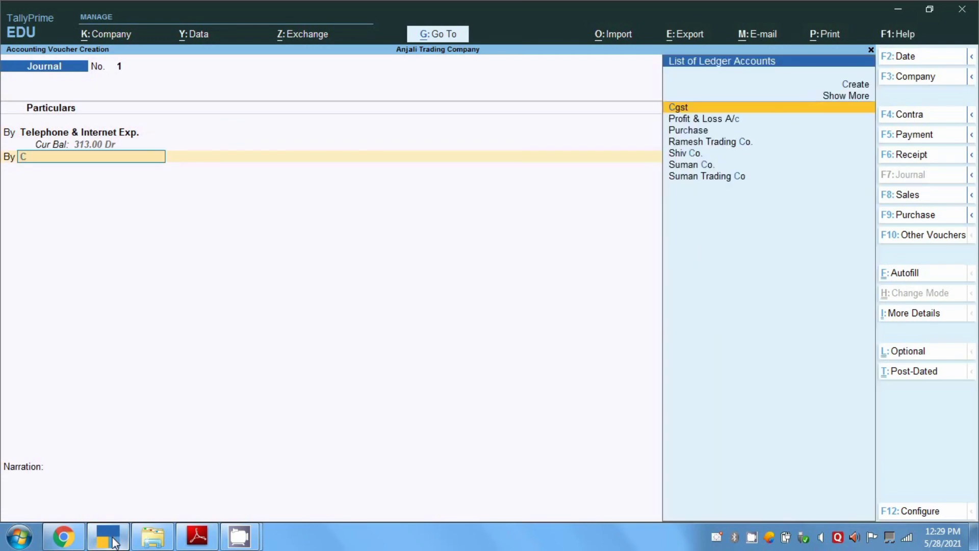
text(gs)
key(Return)
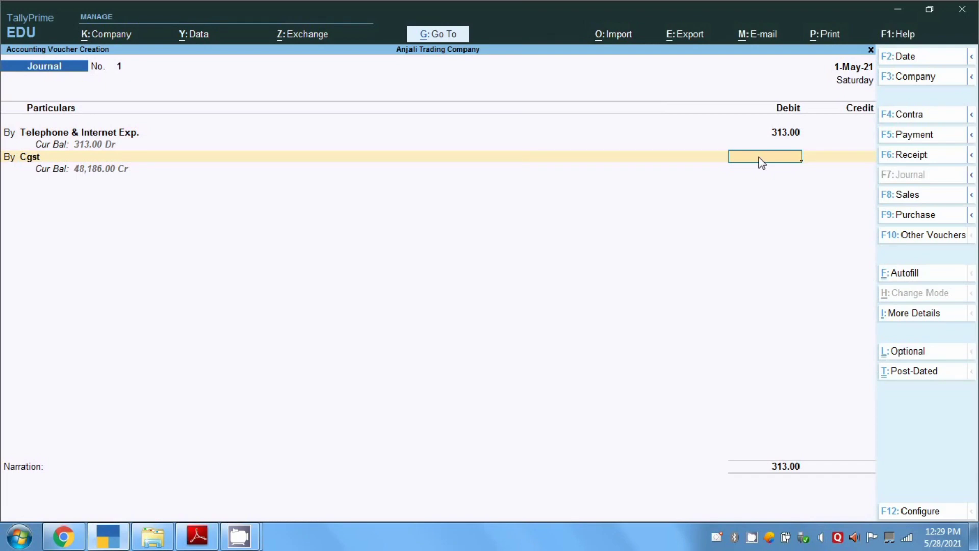
click(198, 525)
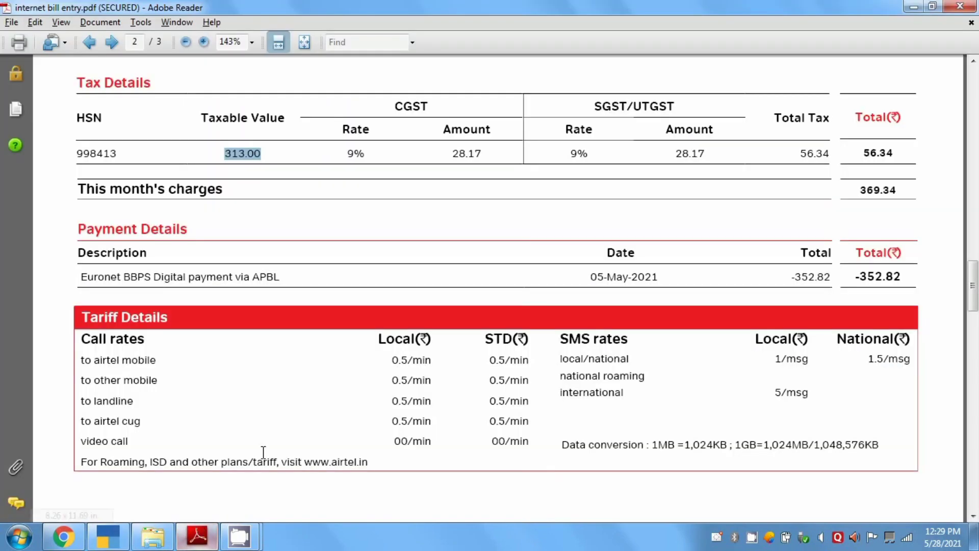
drag(452, 153, 483, 155)
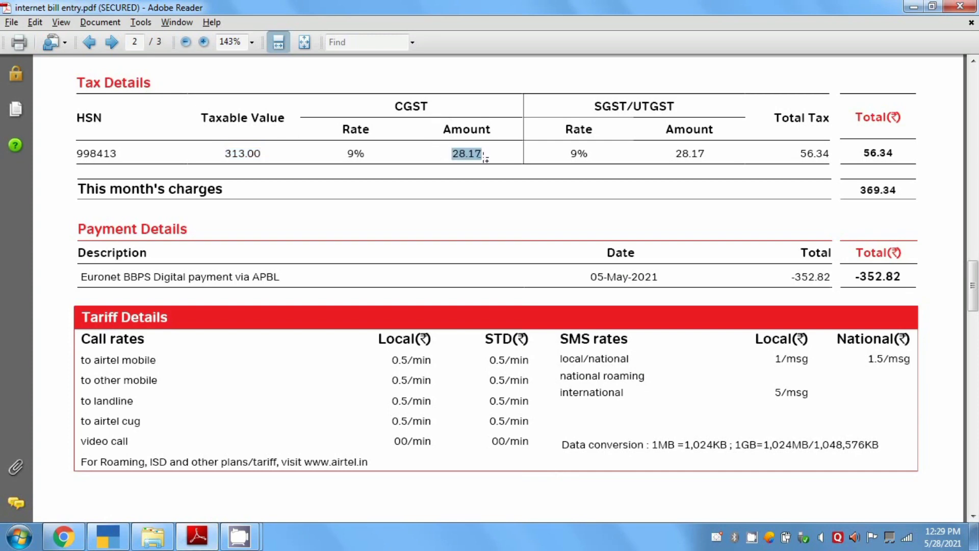
click(119, 538)
text(2)
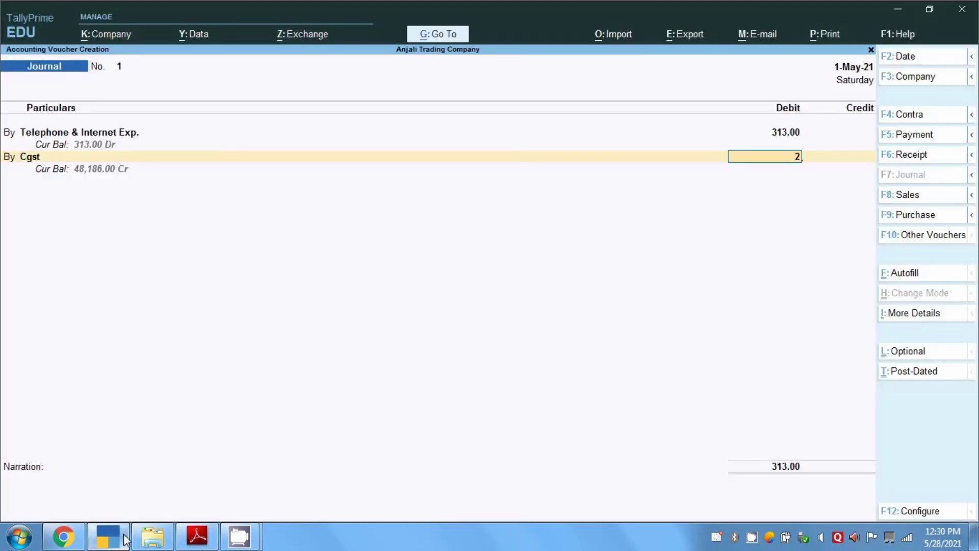
text(8.17)
key(Return)
Step: Add a debit line for Sgst with an amount of 28.17
text(b)
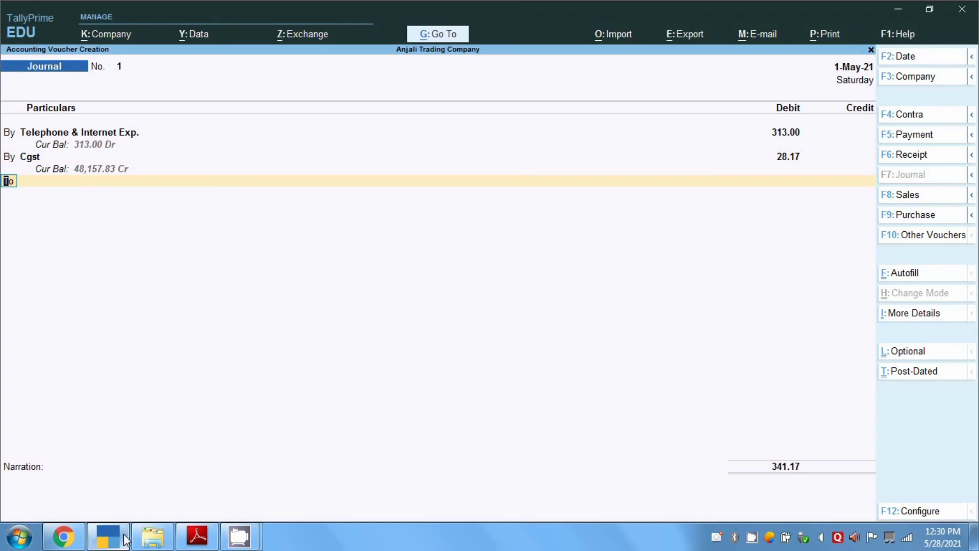
key(Return)
text(sg)
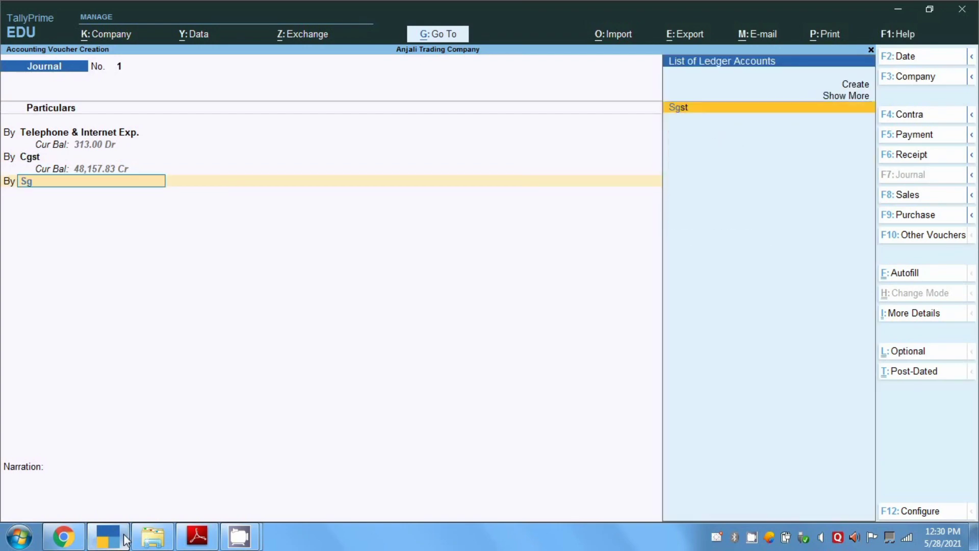
key(Return)
text(28.17)
key(Return)
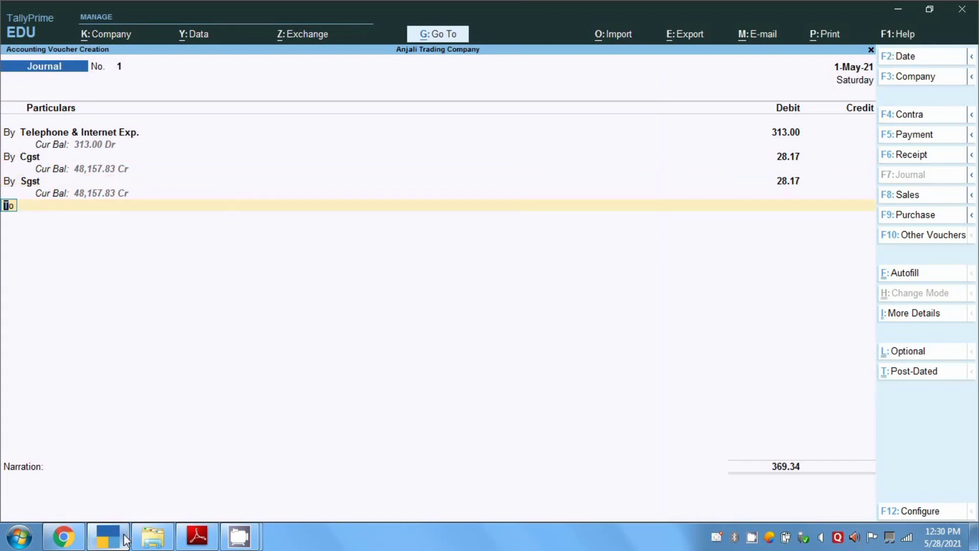
Step: Credit the Airtel party ledger with 369.34, and compare it with this month's charges in the bill PDF before returning to TallyPrime
key(Return)
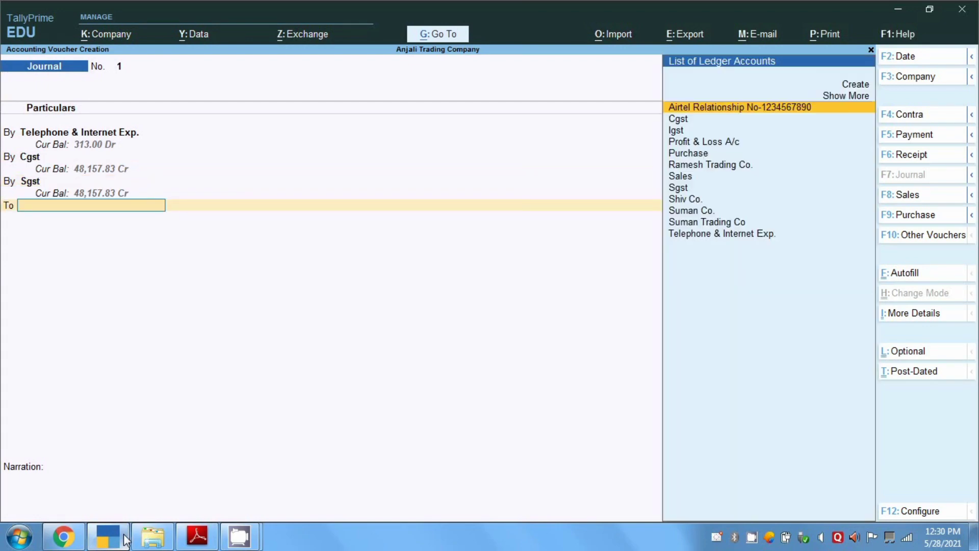
key(Return)
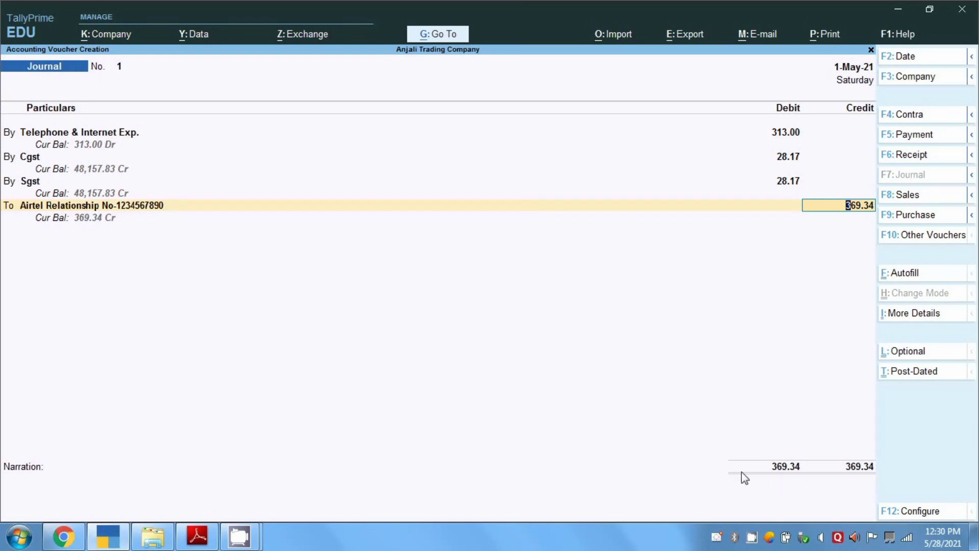
key(Return)
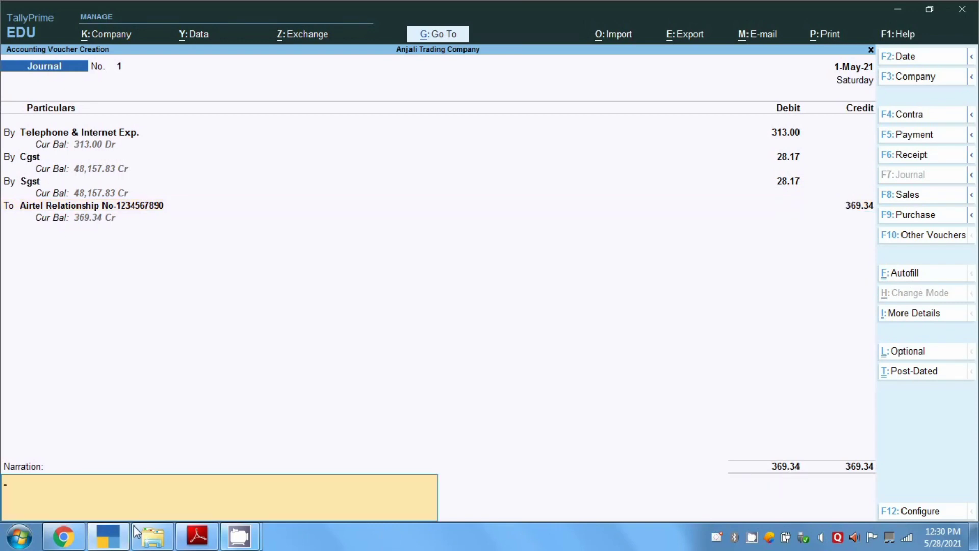
click(199, 542)
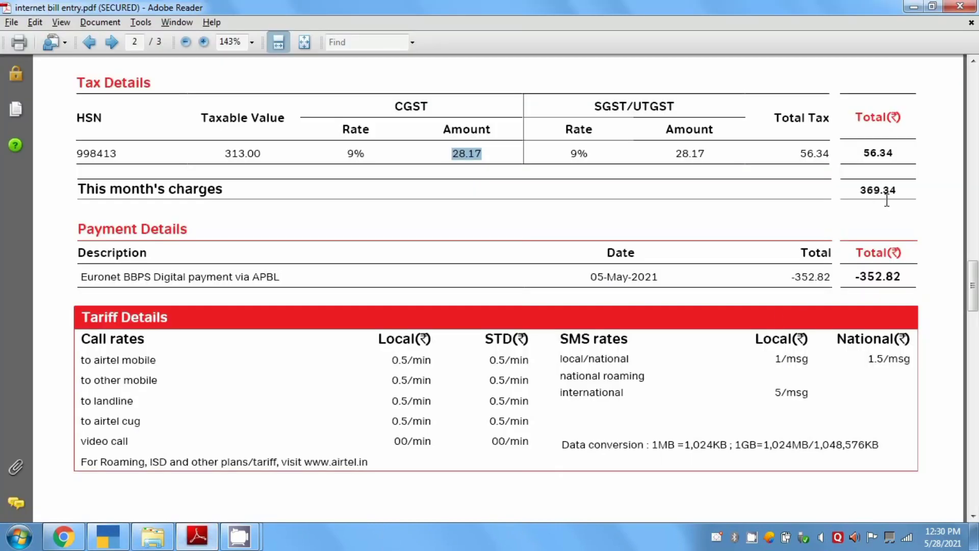
click(108, 535)
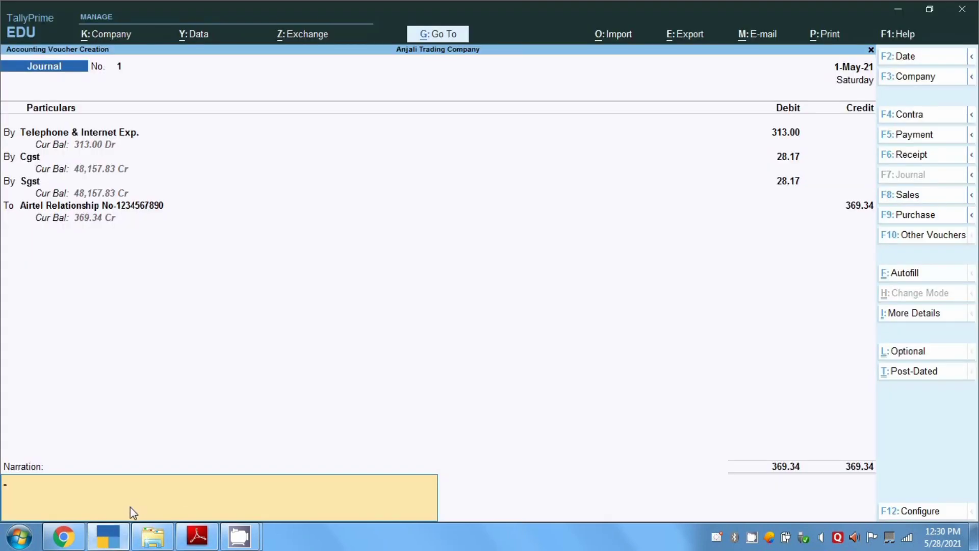
Step: Enter the narration "intrnet bill for the month of april" and save the journal voucher
text(intrnet billo)
key(BackSpace)
text(for the month of april)
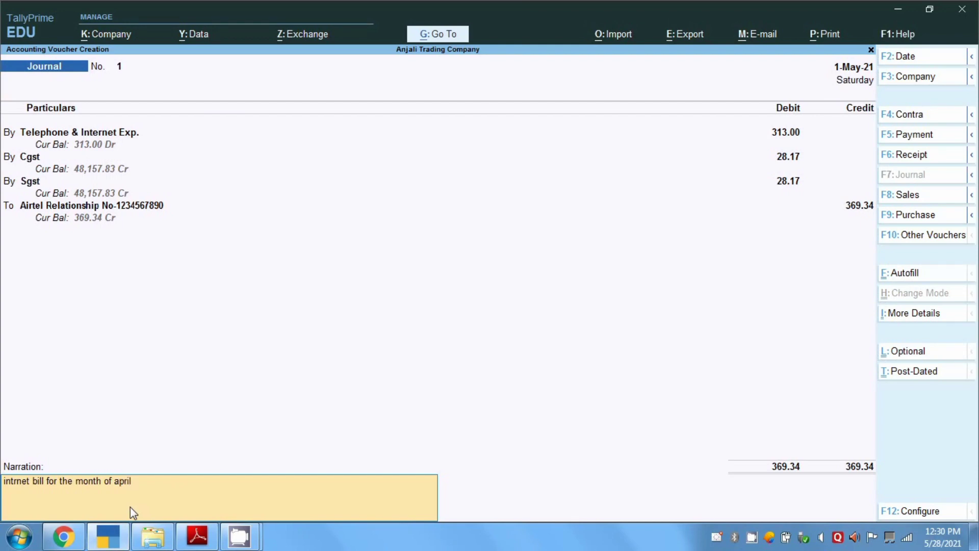
key(Return)
key(Return)
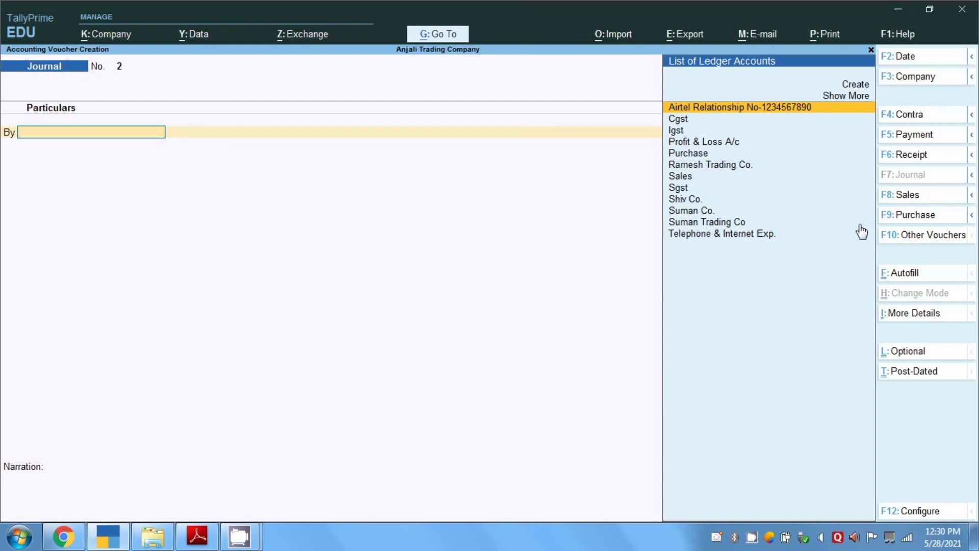
Step: Start a purchase voucher in Accounting Invoice mode and set its date to 1-May-21
click(886, 217)
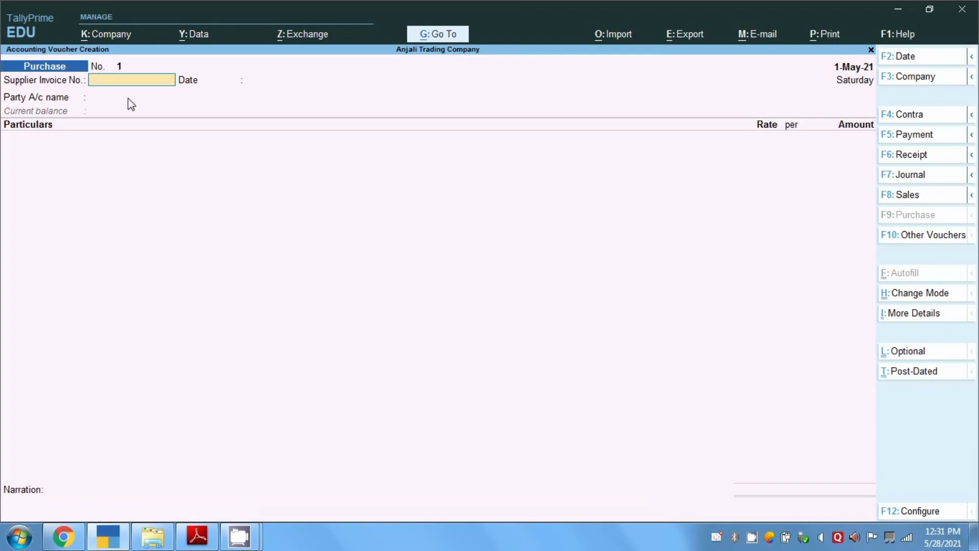
click(900, 294)
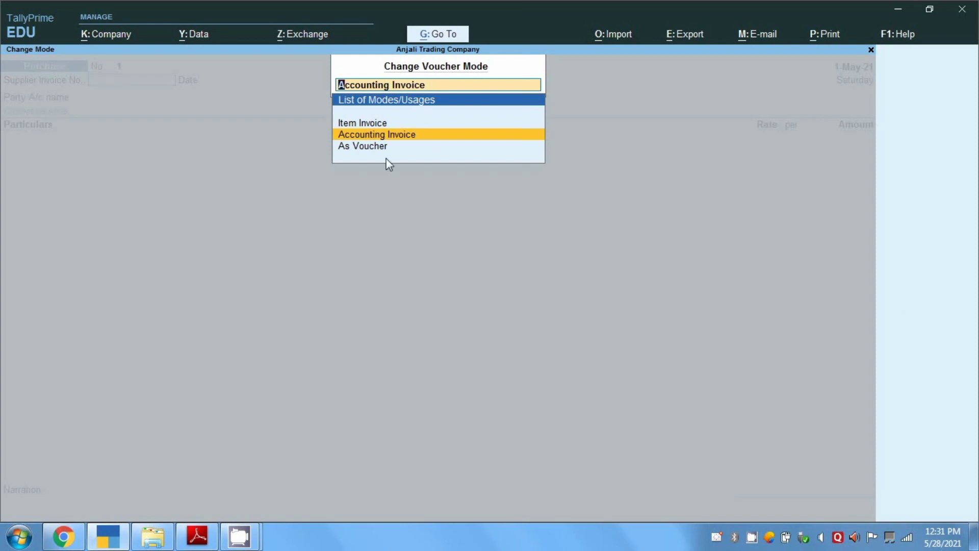
click(376, 138)
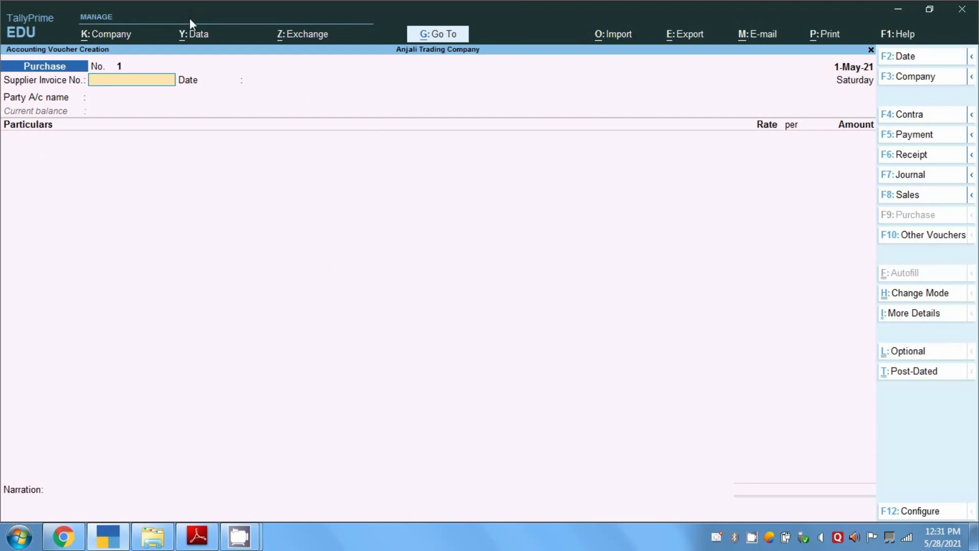
key(F2)
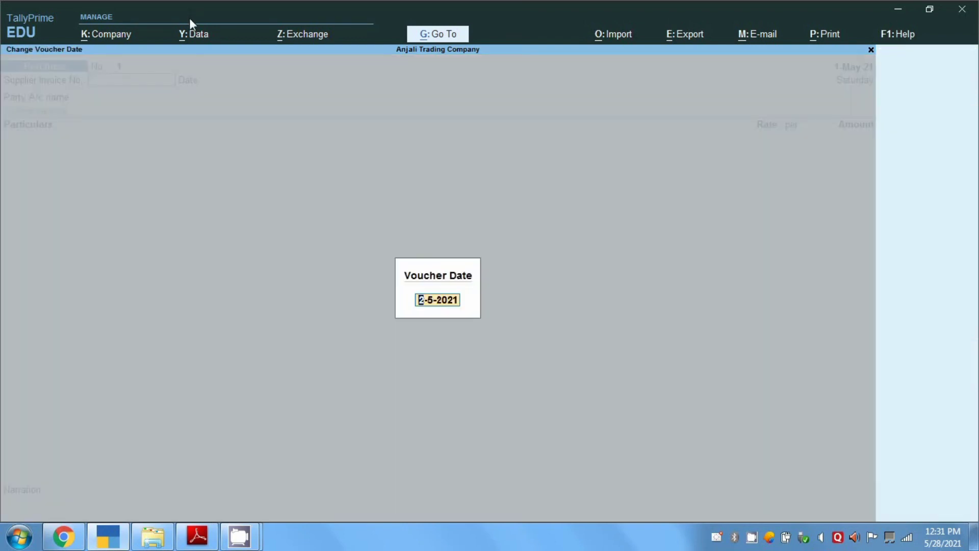
text(1.5)
key(Return)
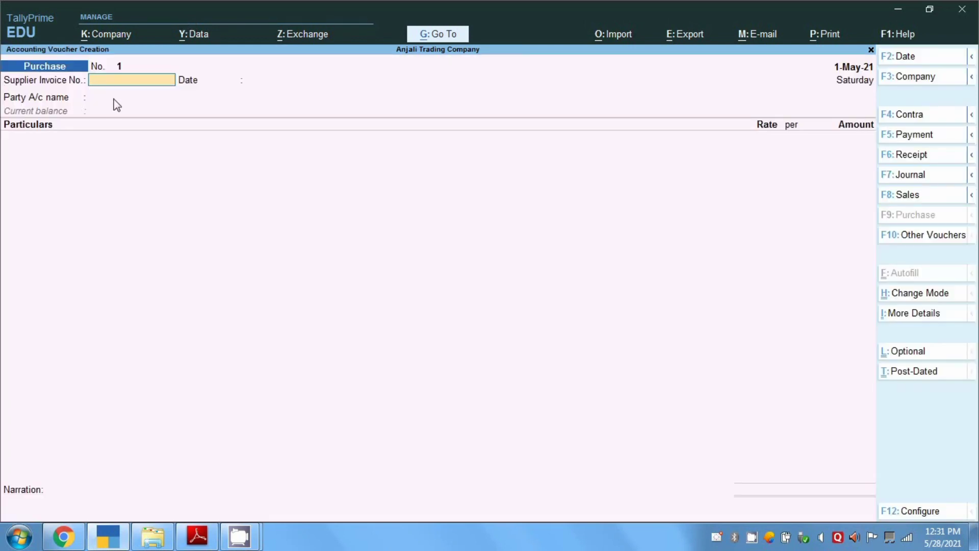
Step: Leave the supplier invoice number and date blank, choose the Airtel ledger as the party account, and accept its details
key(Return)
key(Return)
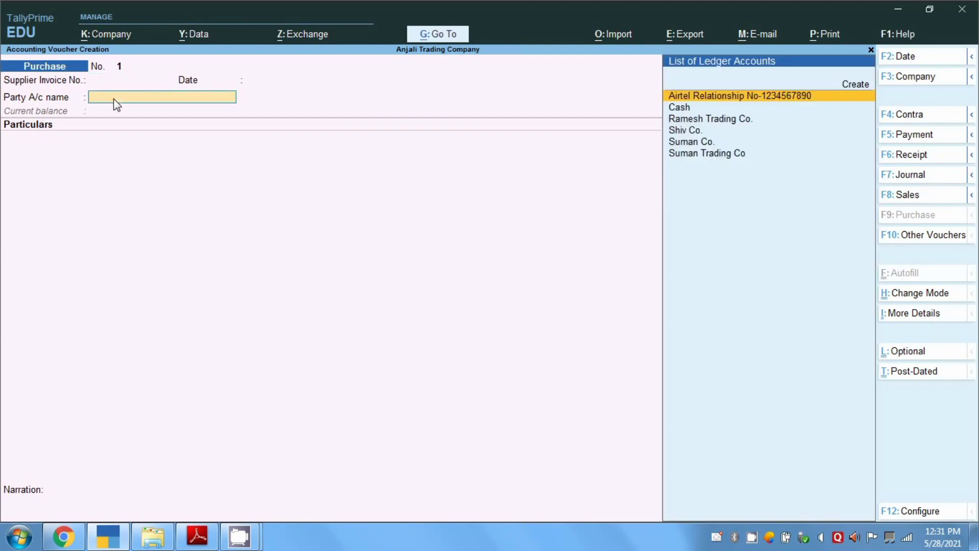
key(Return)
key(Return)
key(Return)
key(Return)
key(Return)
key(Return)
key(Return)
key(Return)
key(Return)
key(Return)
key(Return)
key(ctrl+a)
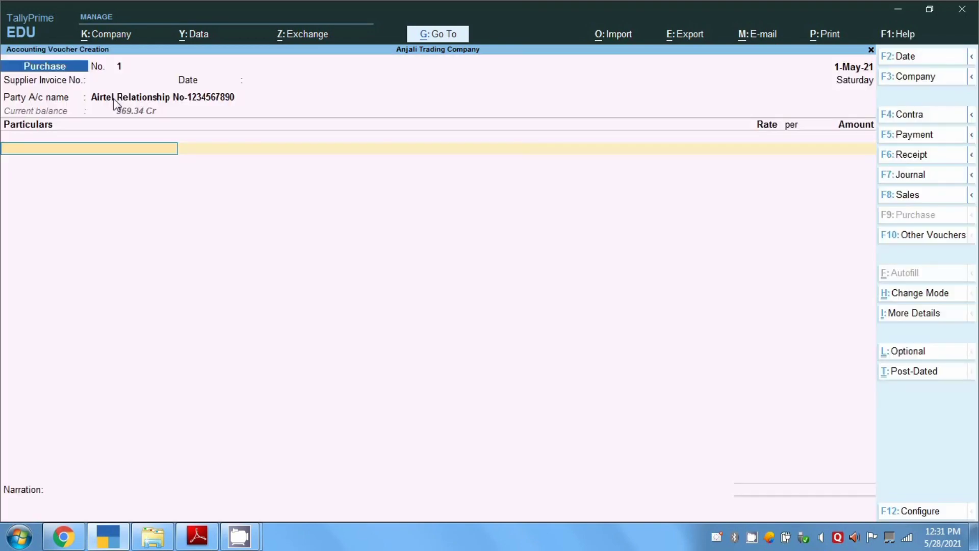
Step: Add a Telephone & Internet Exp. line with 313, taking the taxable value from the Tax Details table of the bill PDF
text(T)
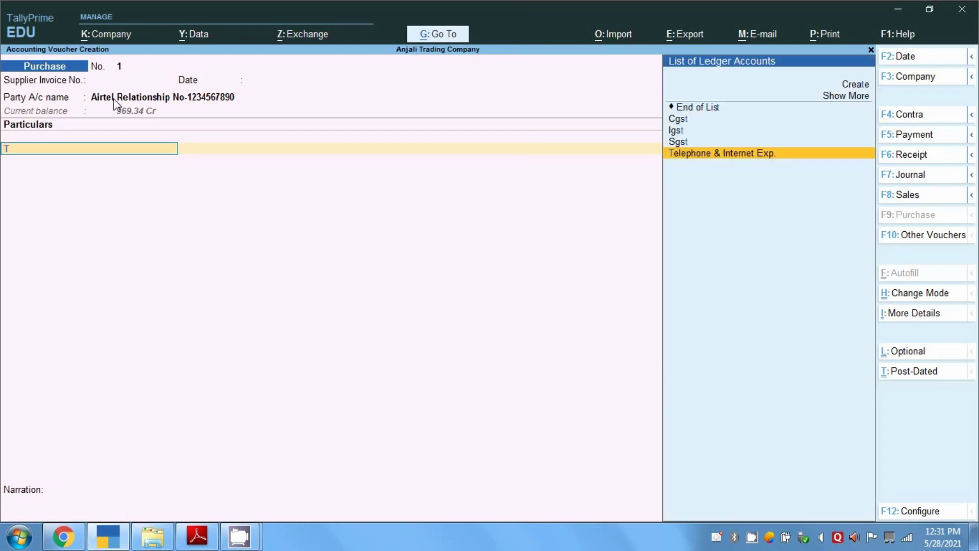
key(Return)
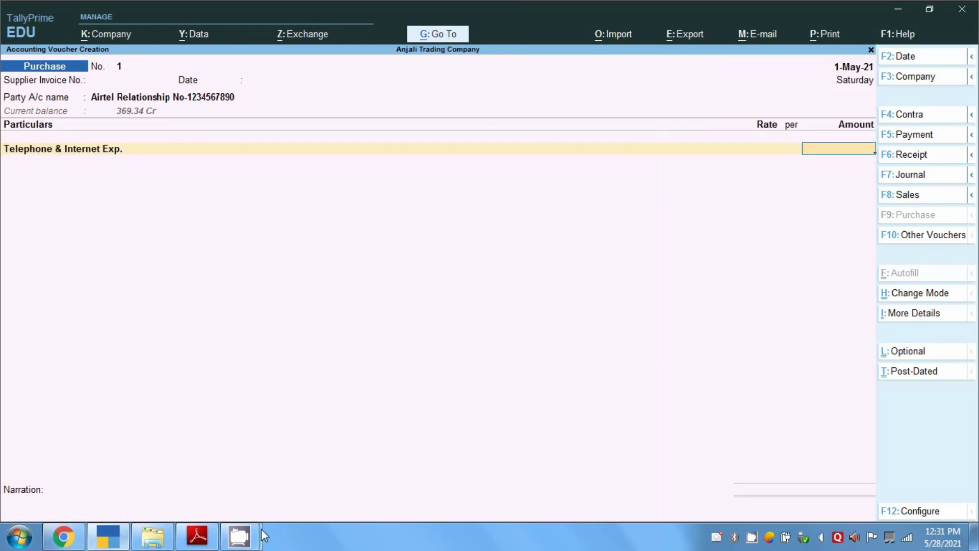
click(196, 536)
drag(225, 153, 269, 156)
click(113, 543)
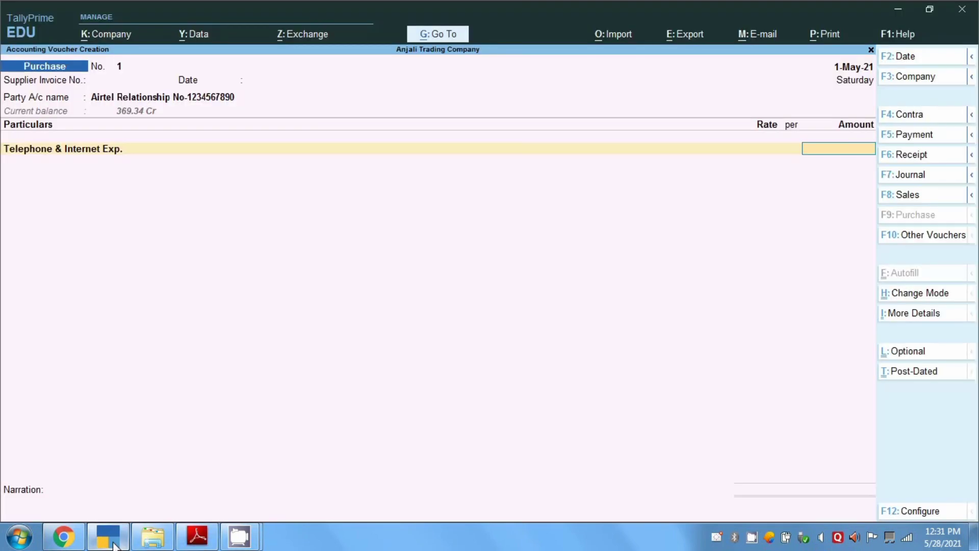
text(313)
key(Return)
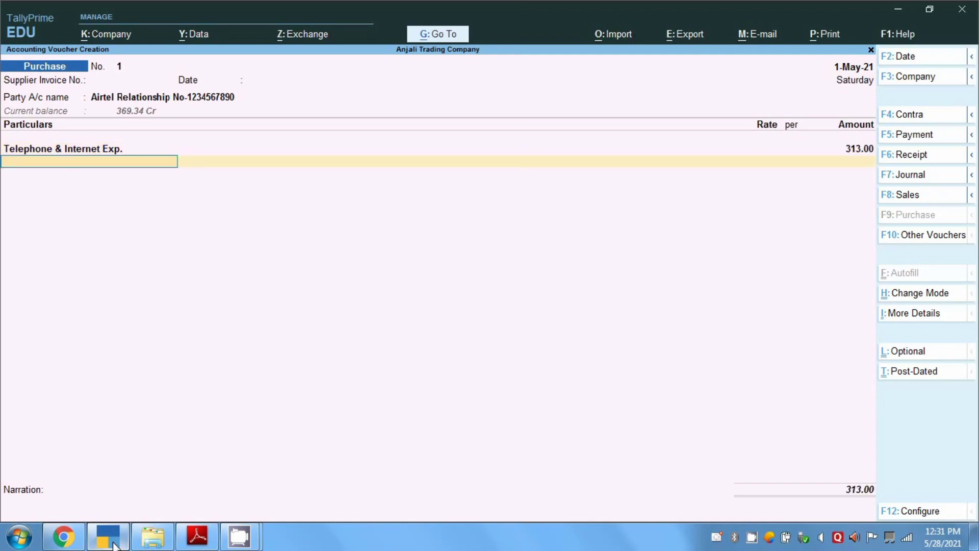
Step: Add Cgst and Sgst lines of 28.17 each, and compare the voucher total with this month's charges in the bill PDF before returning to TallyPrime
text(Cg)
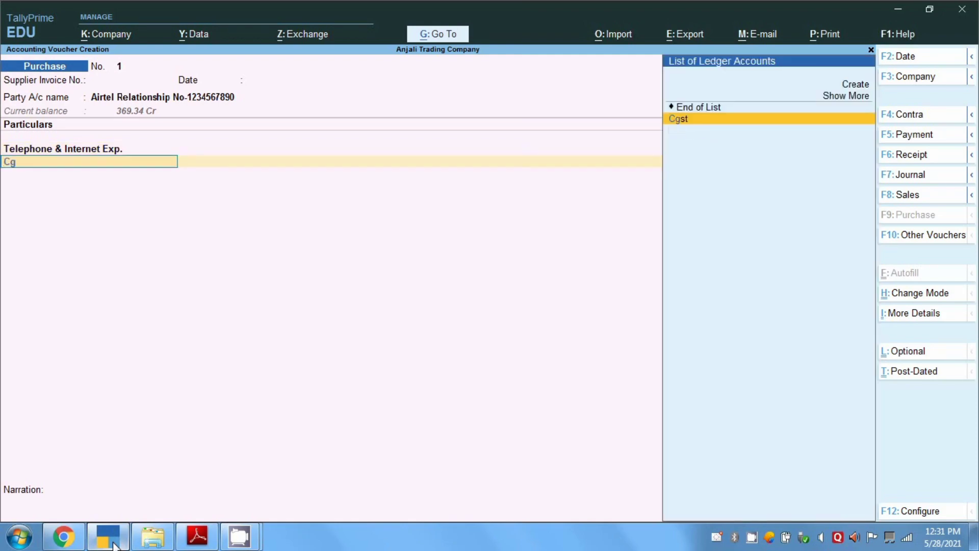
text(s)
key(Return)
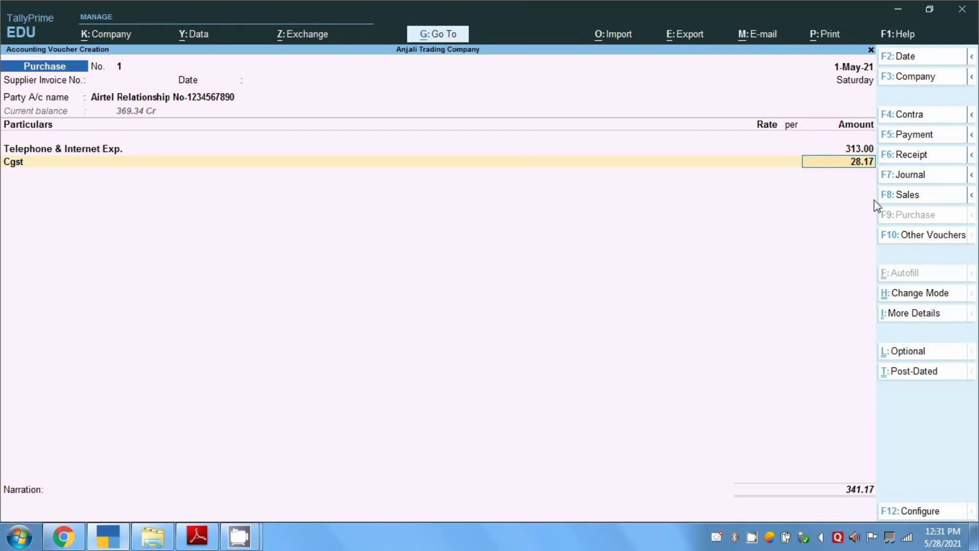
key(Return)
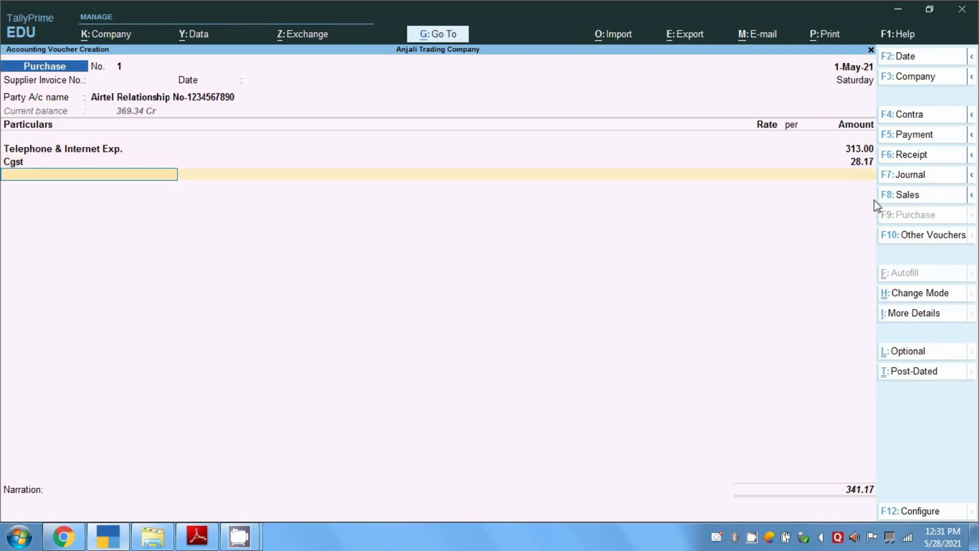
text(sg)
key(Return)
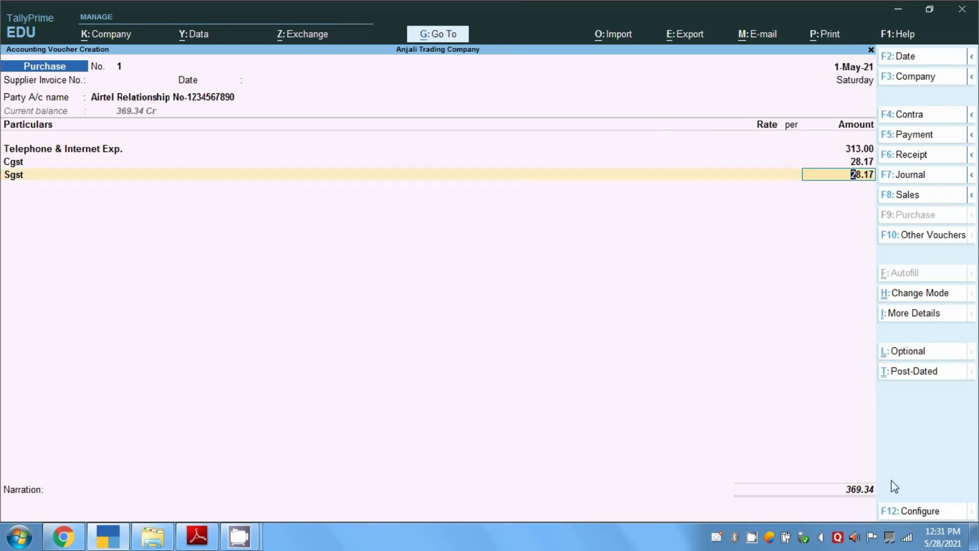
click(211, 543)
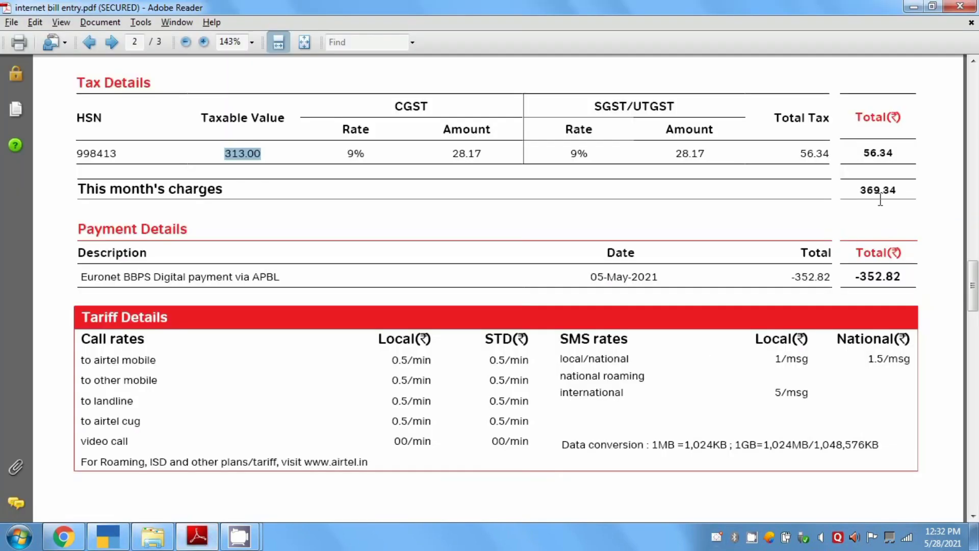
click(107, 539)
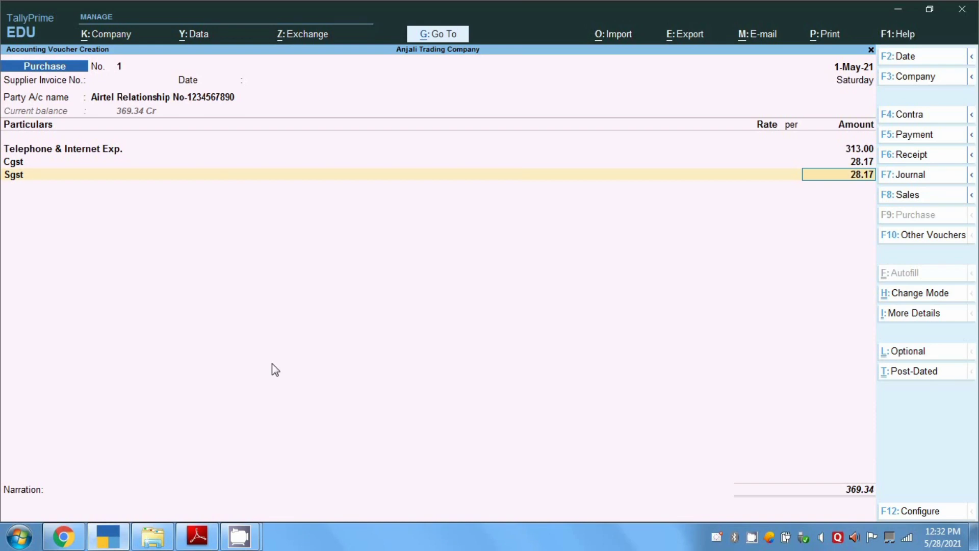
Step: Paste the narration "intrnet bill for the month of april" into the purchase voucher and save it
click(11, 506)
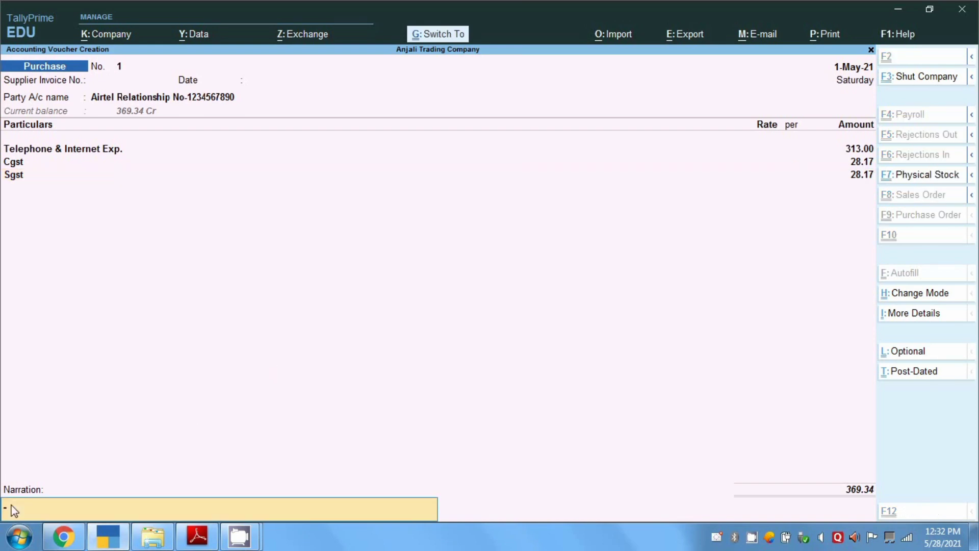
text(-)
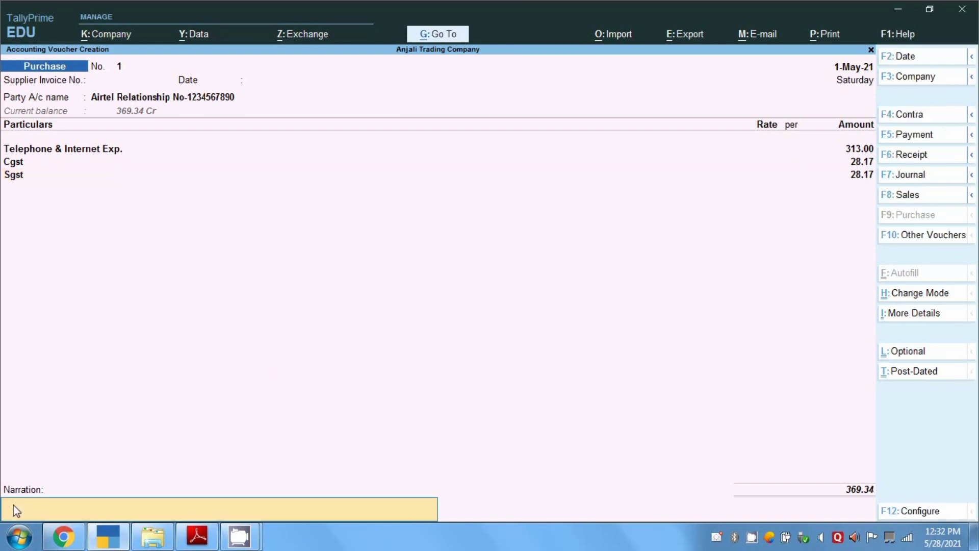
key(ctrl+v)
key(ctrl+v)
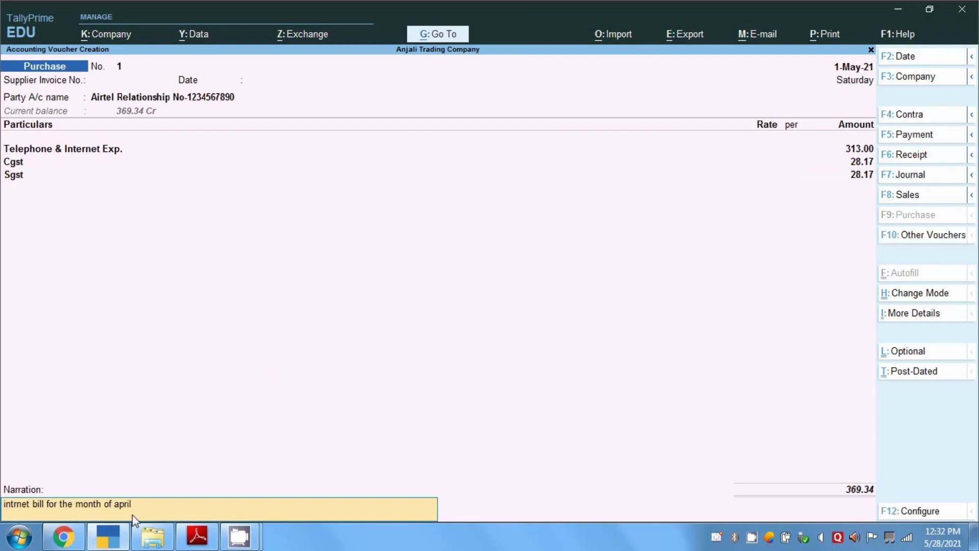
key(Return)
key(Return)
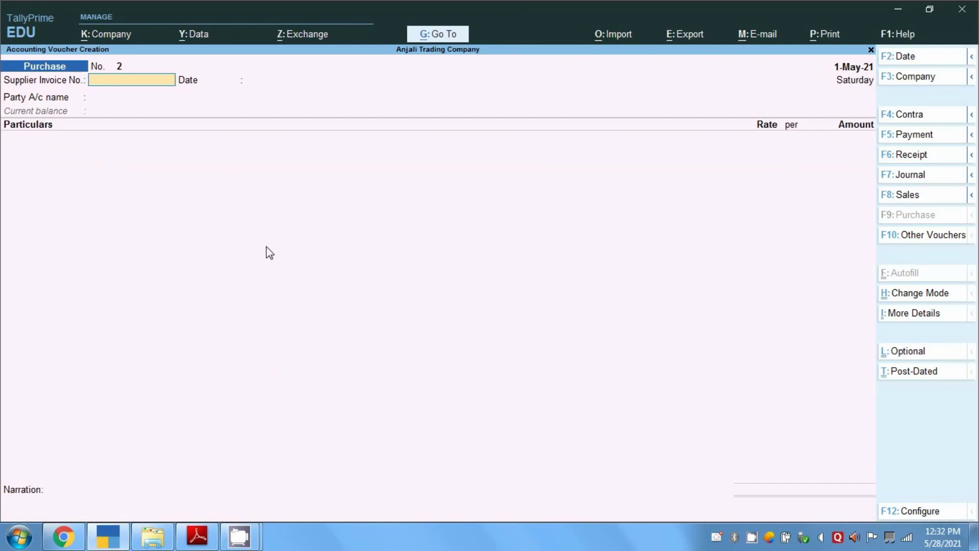
Step: Go to the Balance Sheet and drill down through the Profit & Loss A/c to the Indirect Expenses group
click(443, 38)
key(Return)
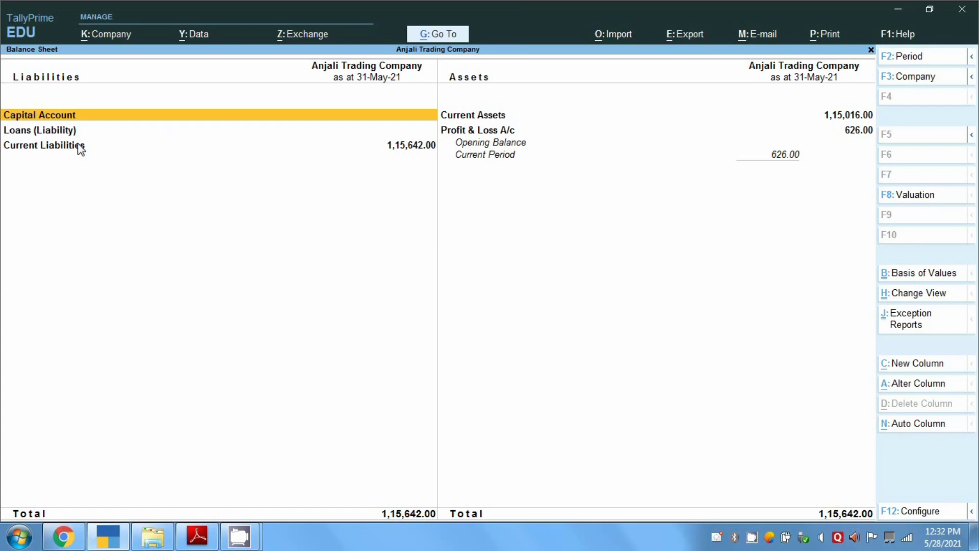
click(456, 133)
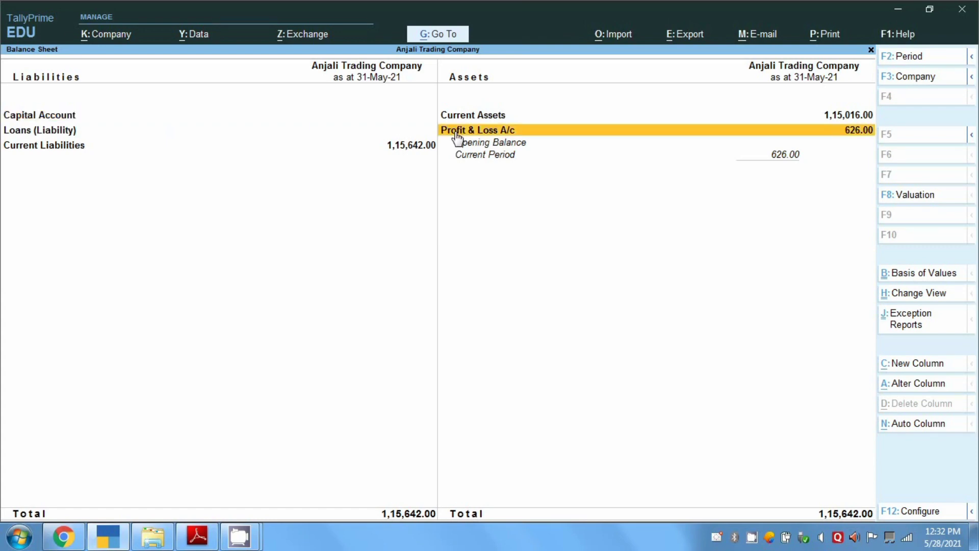
click(458, 132)
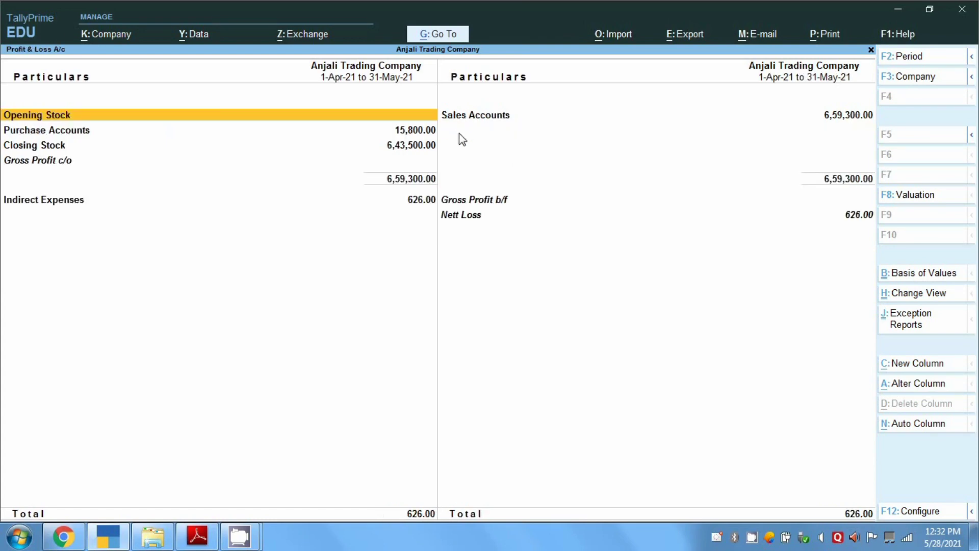
click(73, 202)
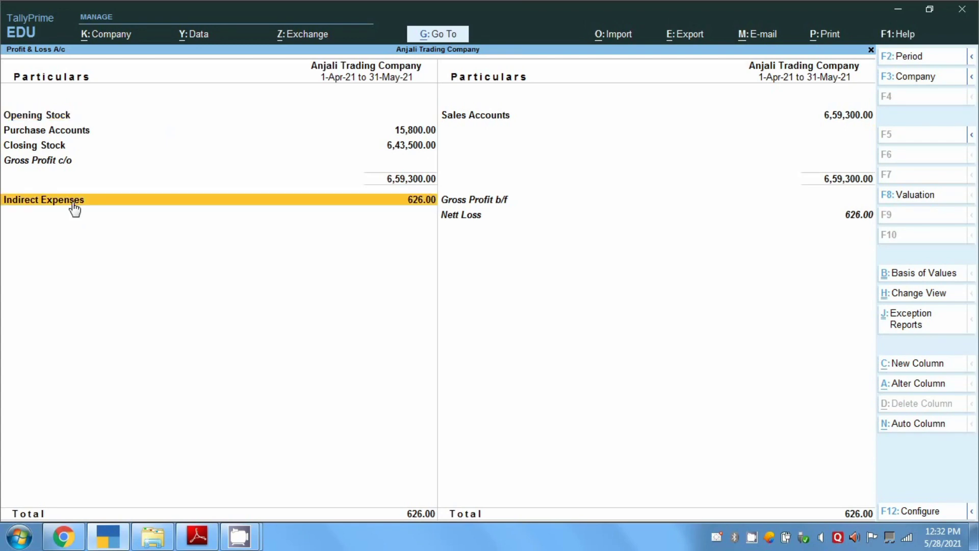
click(74, 201)
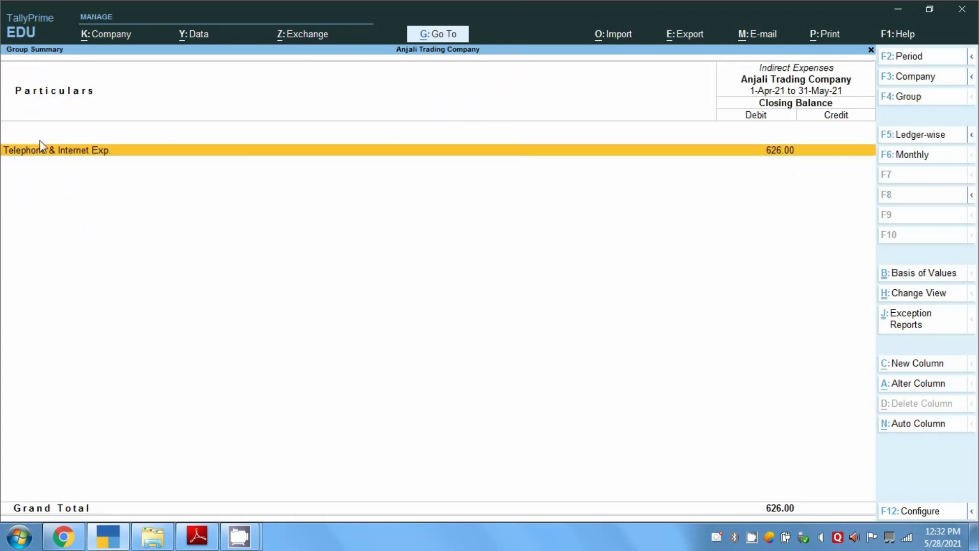
Step: Examine the May vouchers of the Telephone & Internet Exp. ledger, and return to the Profit & Loss A/c
click(63, 155)
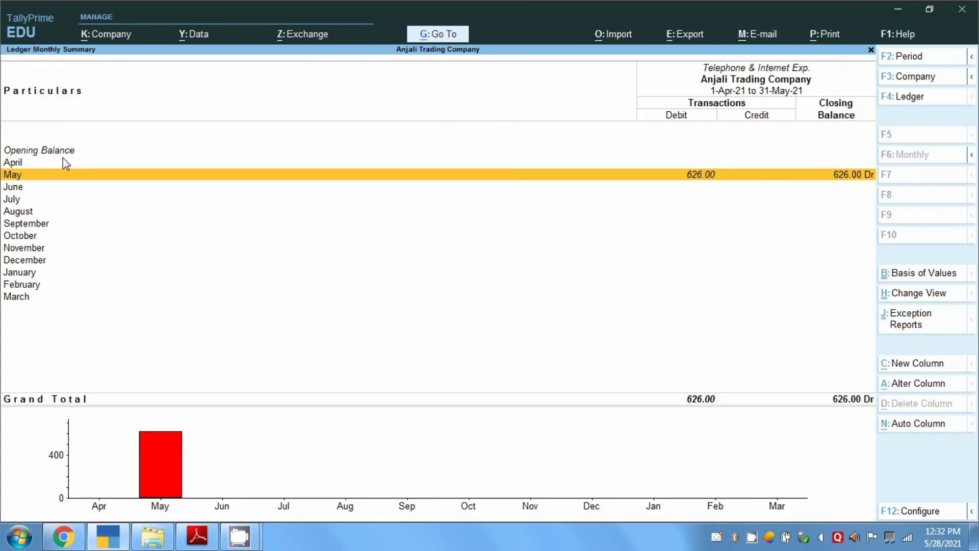
key(Return)
key(Down)
key(Up)
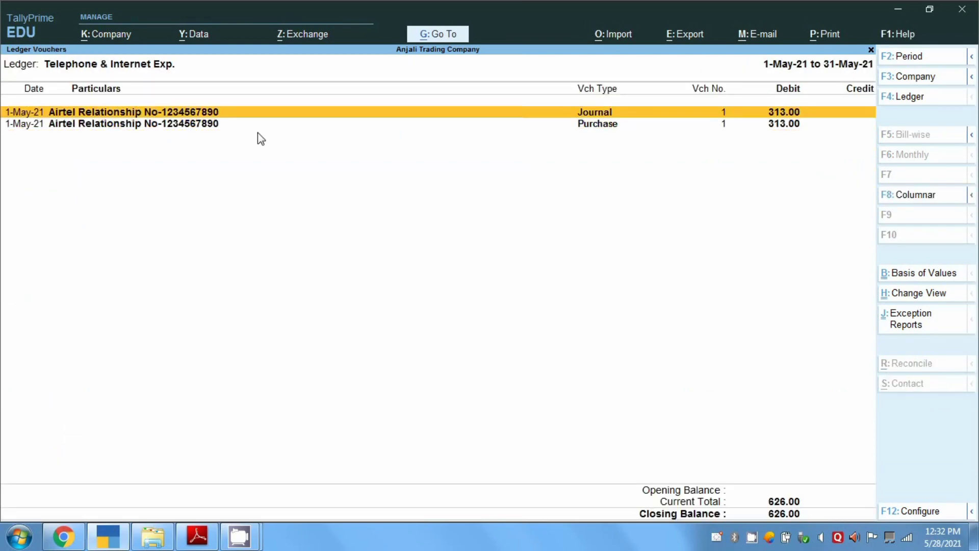
key(Down)
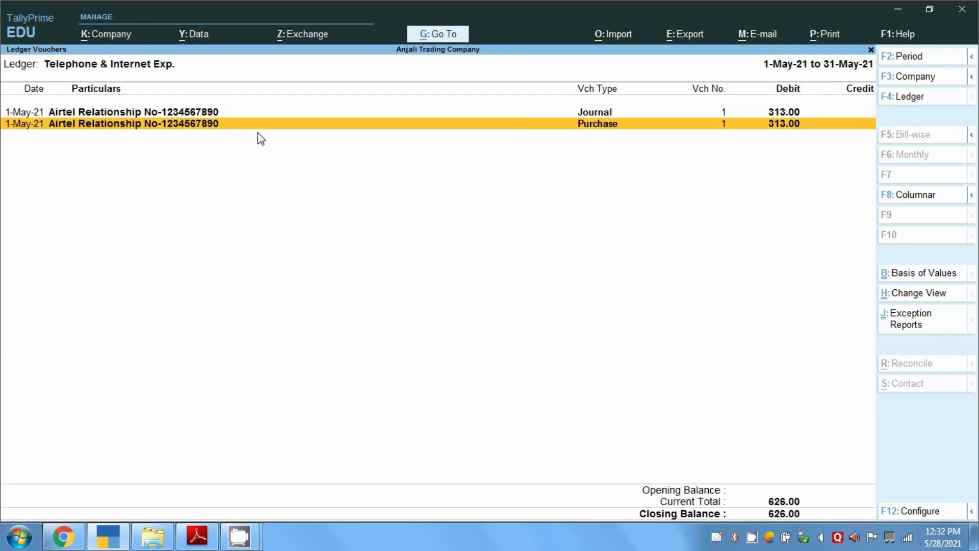
key(Escape)
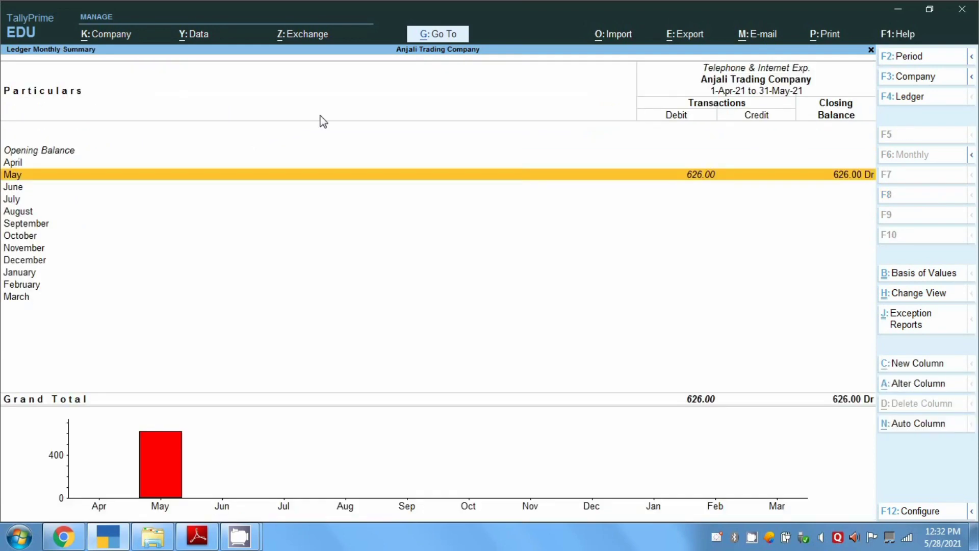
key(Escape)
key(Escape)
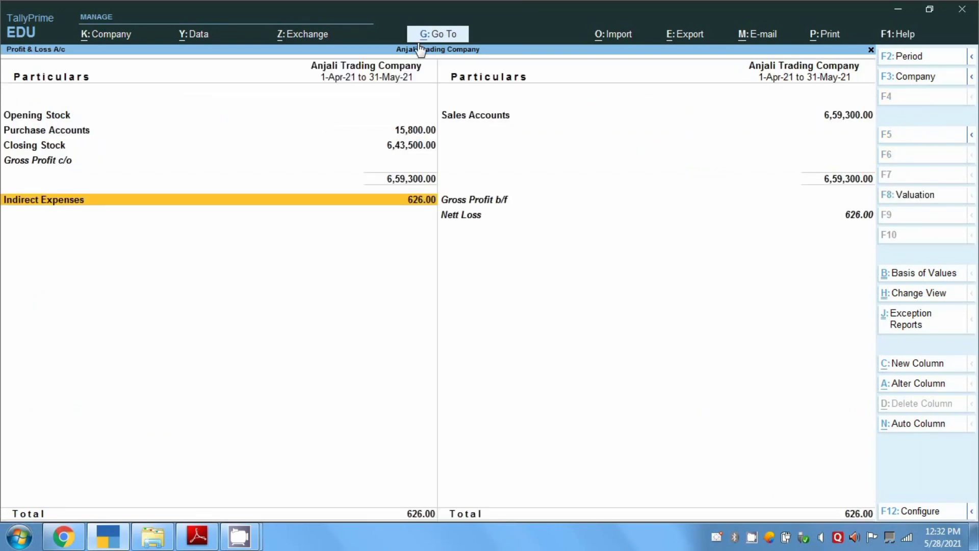
Step: Go to the GSTR-2 report from the Profit & Loss A/c
click(439, 34)
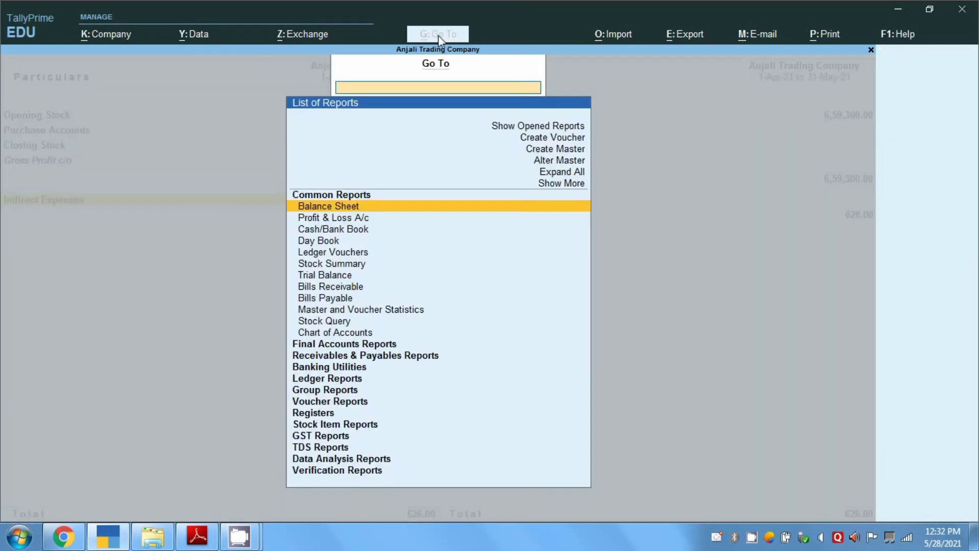
text(Gst)
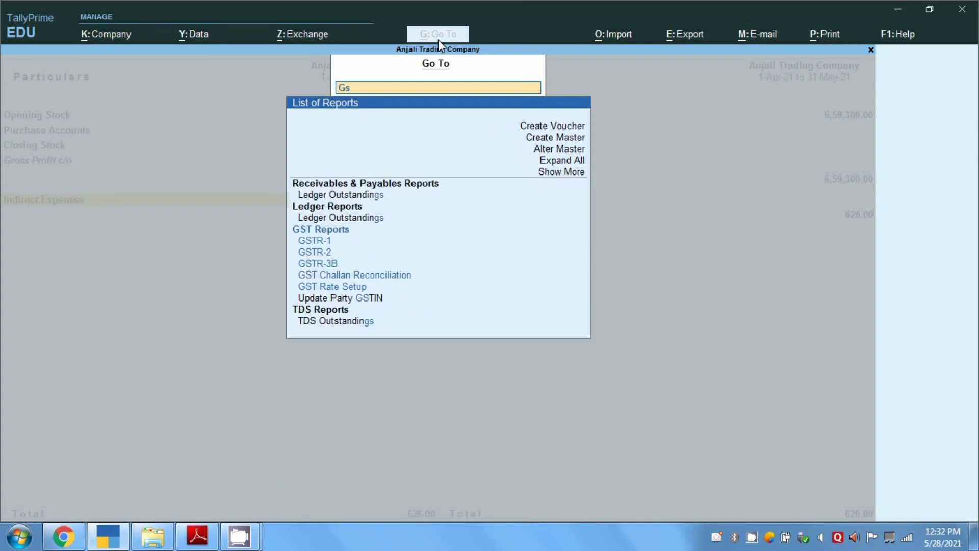
key(Down)
key(Down)
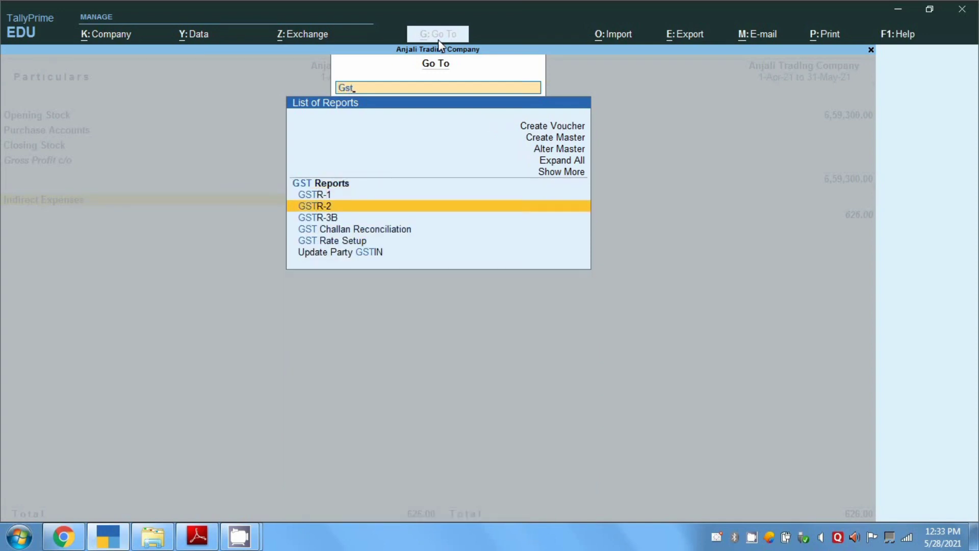
key(Return)
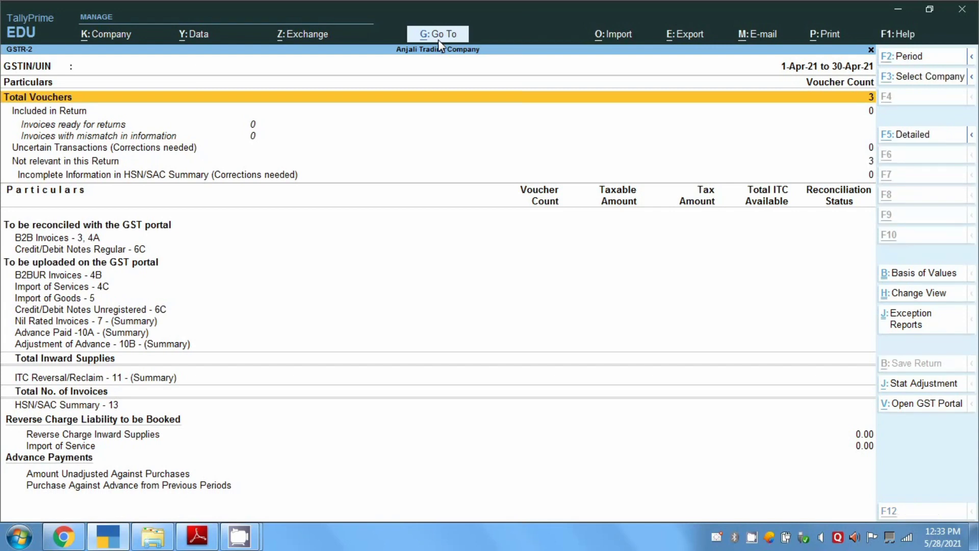
Step: Set the GSTR-2 report period to 1-May-21 to 31-May-21
key(F2)
text(1)
text(-5)
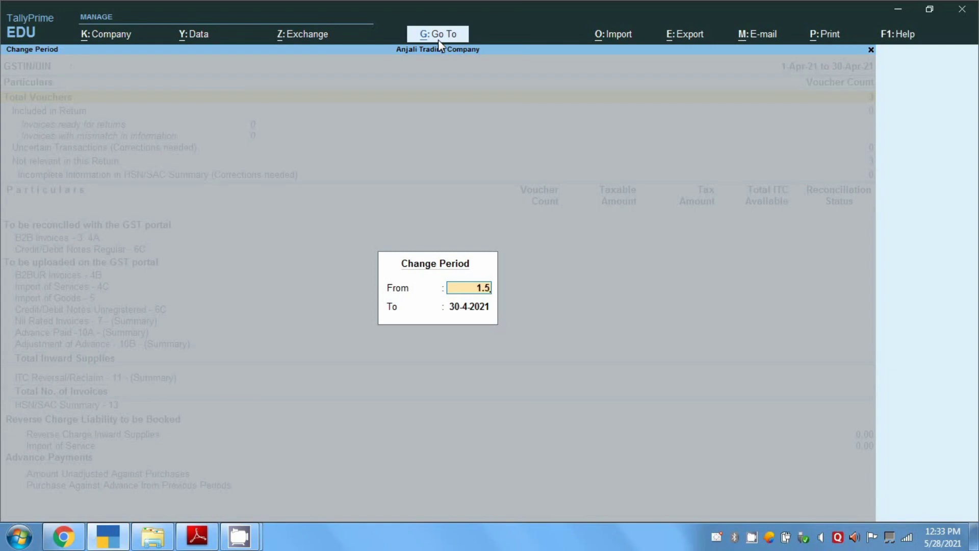
key(Return)
key(BackSpace)
key(Return)
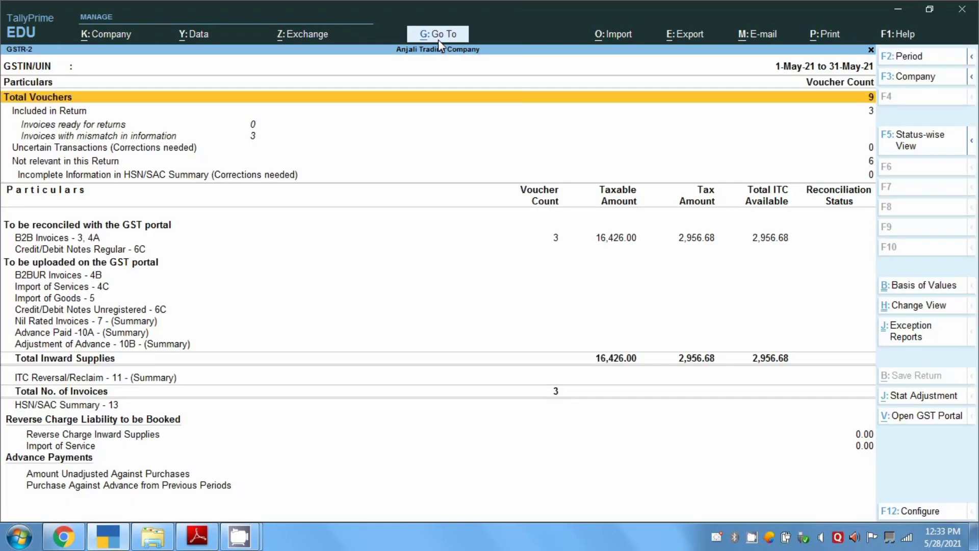
Step: Drill down through B2B Invoices - 3, 4A to the Airtel supplier's invoices and check both entries
key(Down)
key(Down)
key(Down)
key(Down)
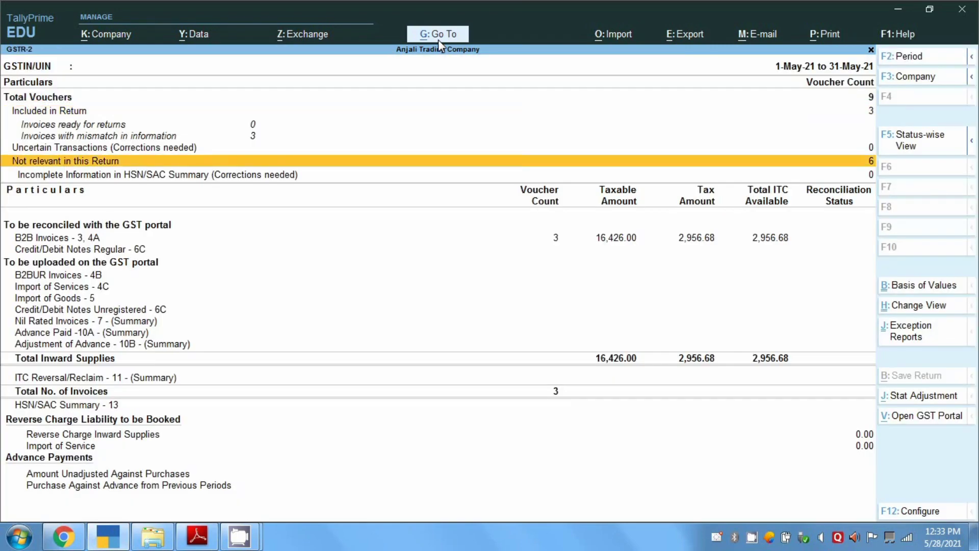
key(Return)
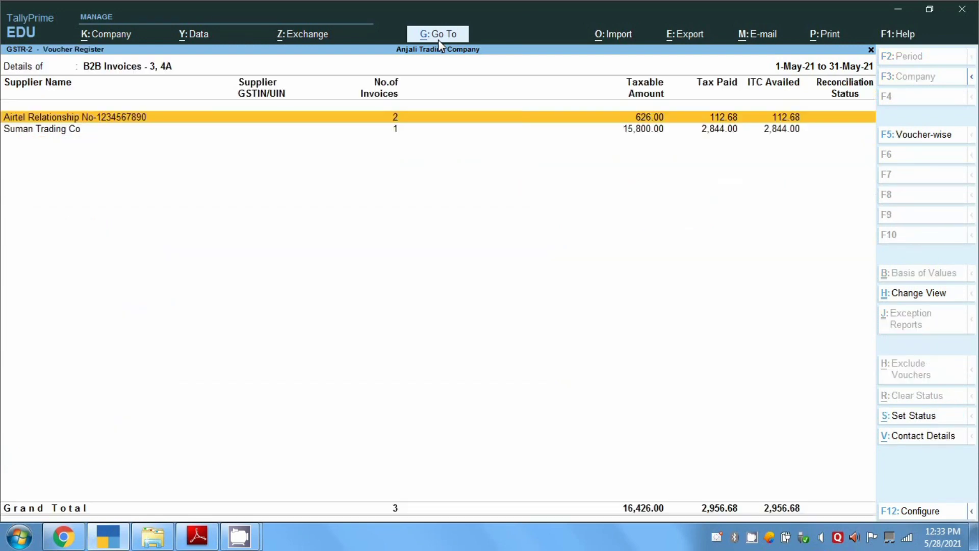
key(Return)
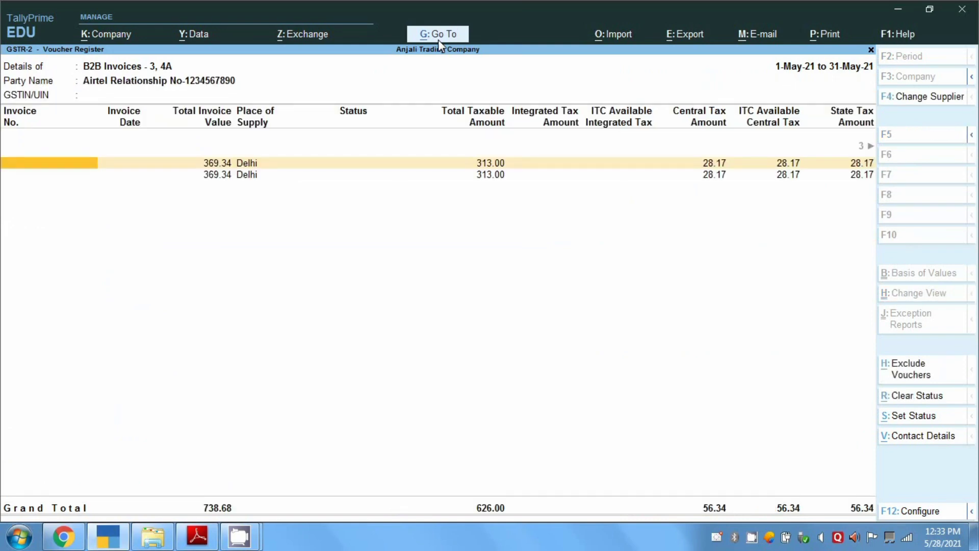
key(Down)
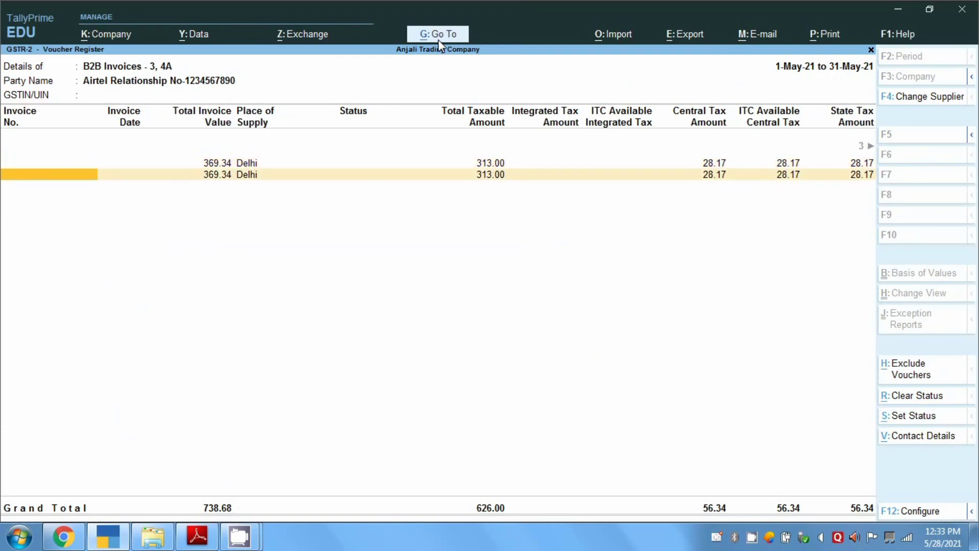
Step: Open the first Airtel invoice, switch it between Journal and Purchase voucher types, and quit without saving
key(Up)
key(Return)
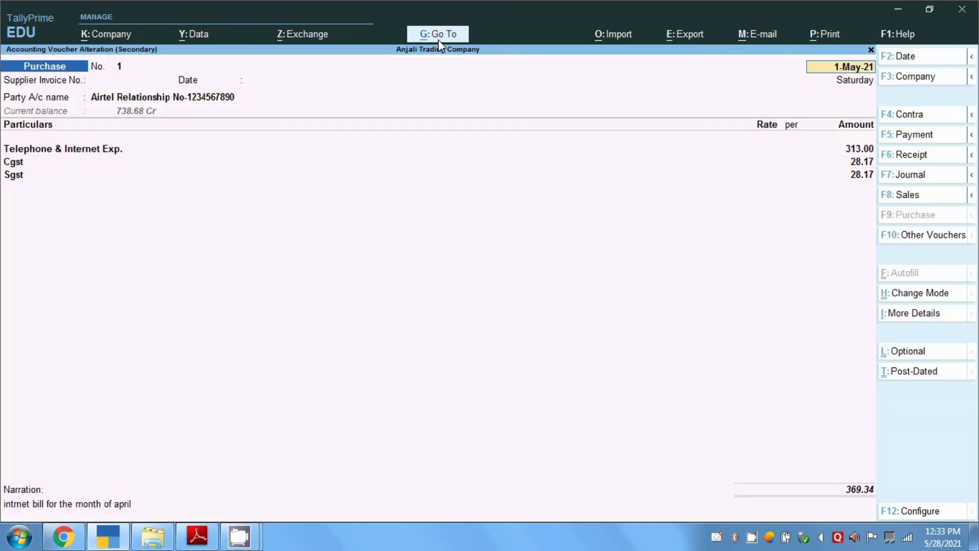
key(F7)
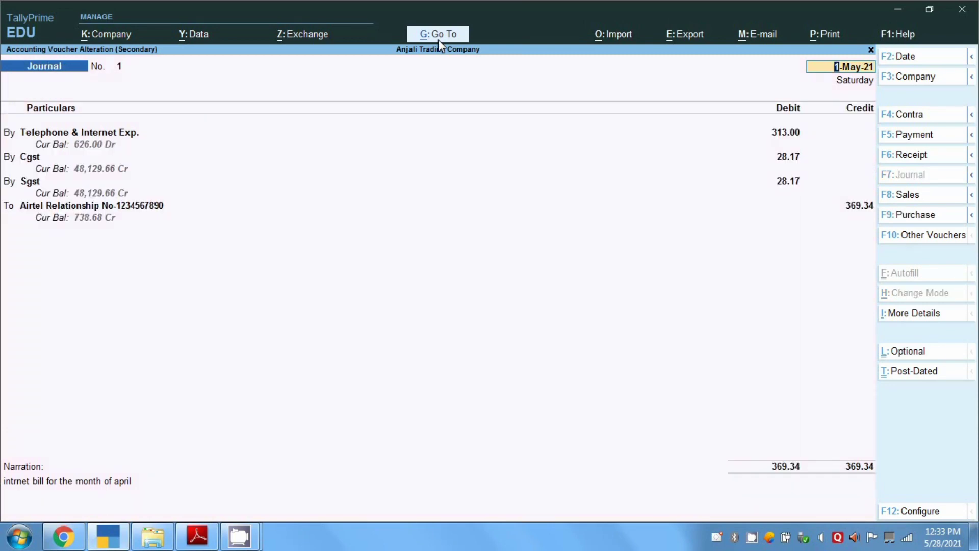
key(F9)
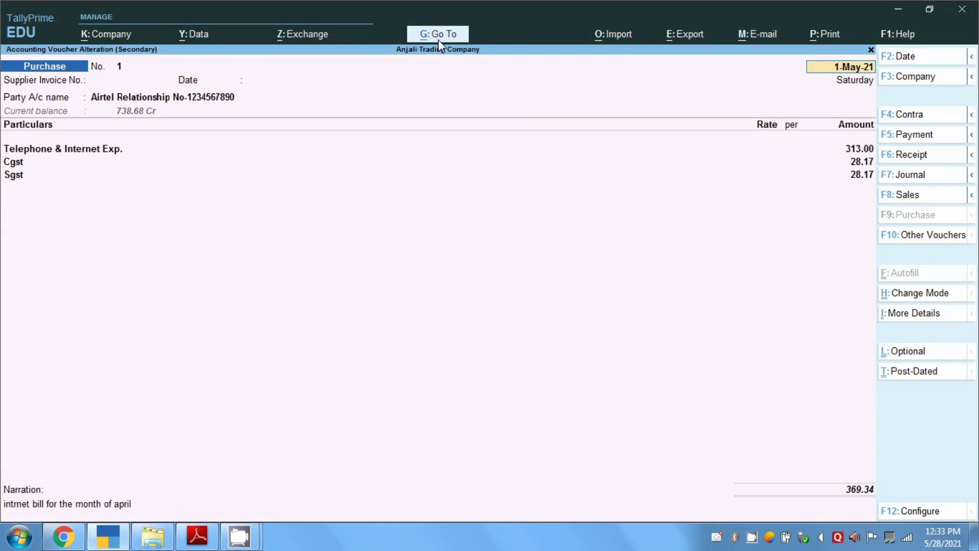
key(F7)
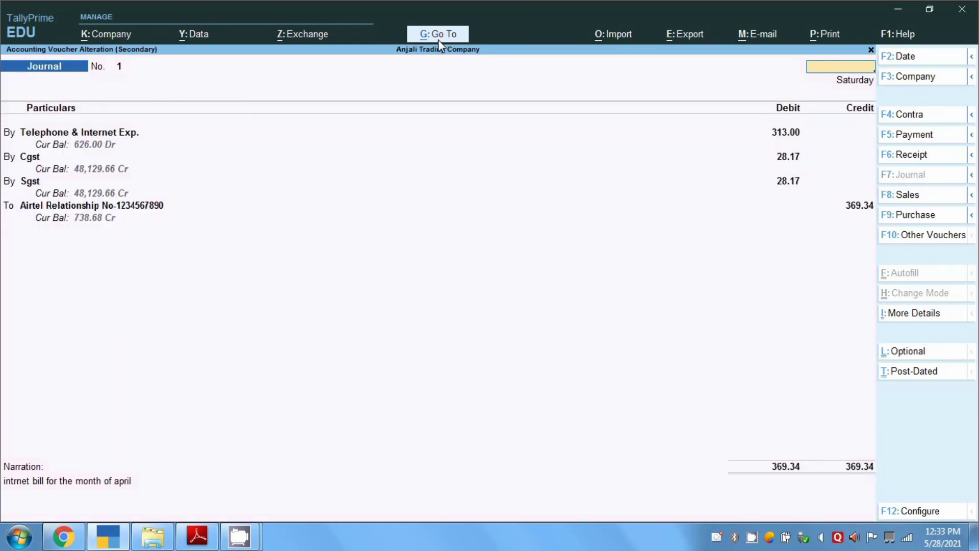
key(Escape)
key(y)
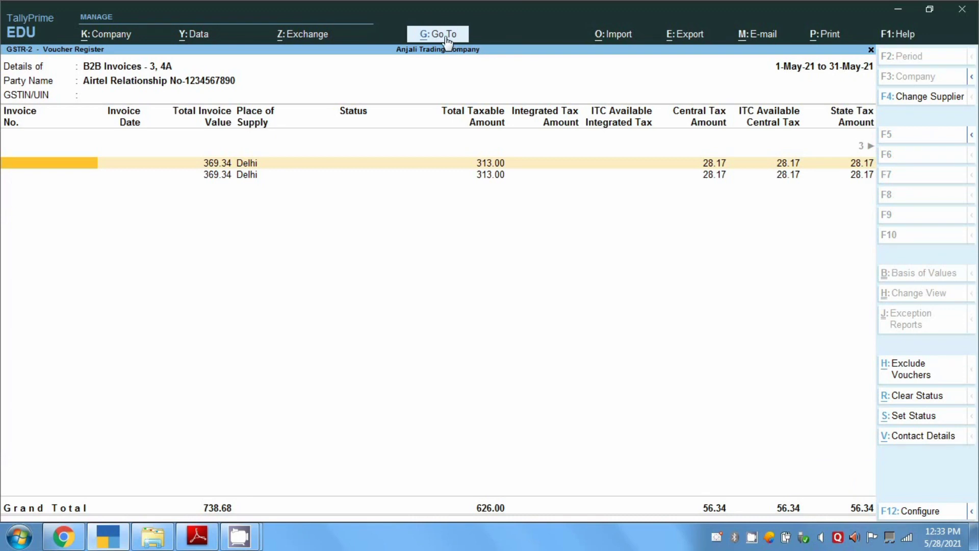
Step: Go to the Ledger Vouchers report for the Airtel ledger
click(445, 36)
key(Down)
key(Down)
key(Down)
key(Down)
key(Down)
key(Down)
key(Down)
key(Down)
key(Down)
key(Down)
key(Down)
key(Down)
key(Down)
key(Down)
key(Down)
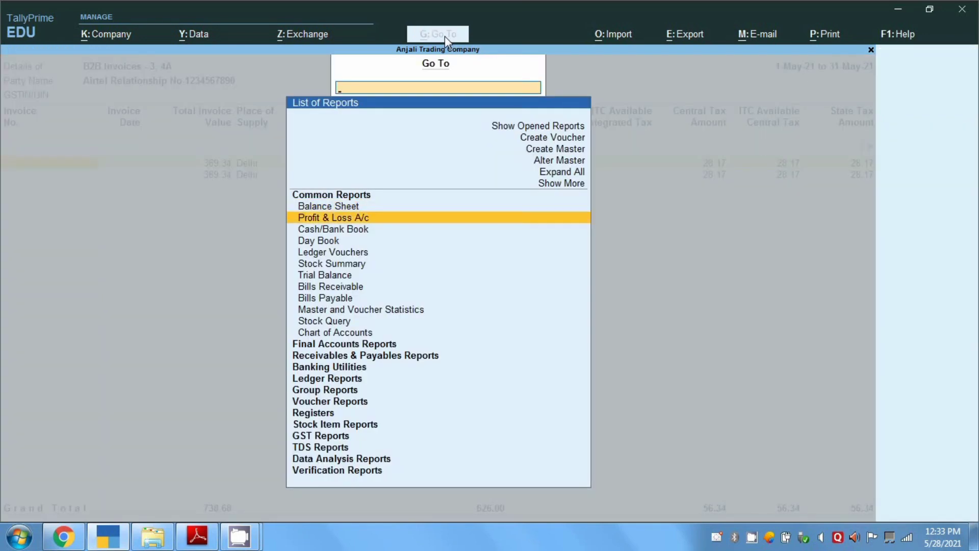
key(Return)
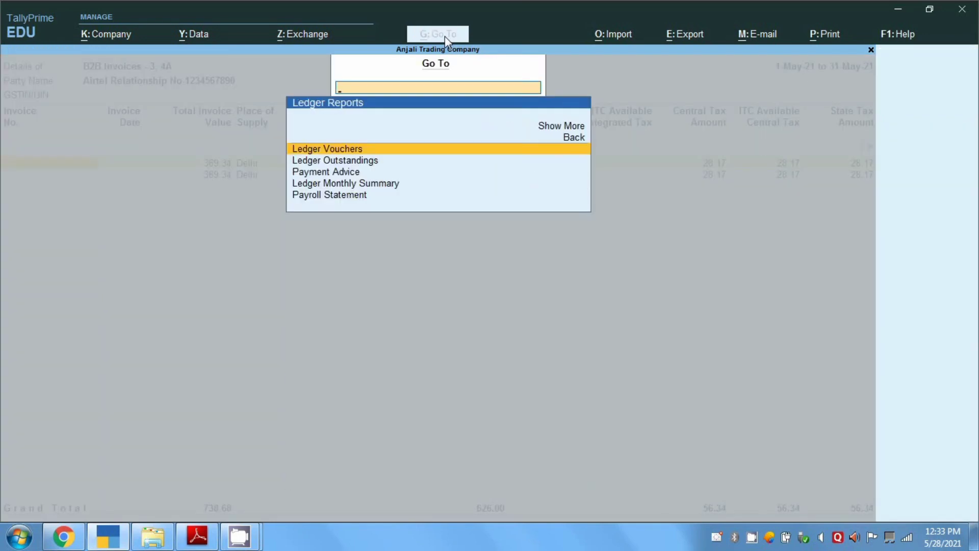
key(Return)
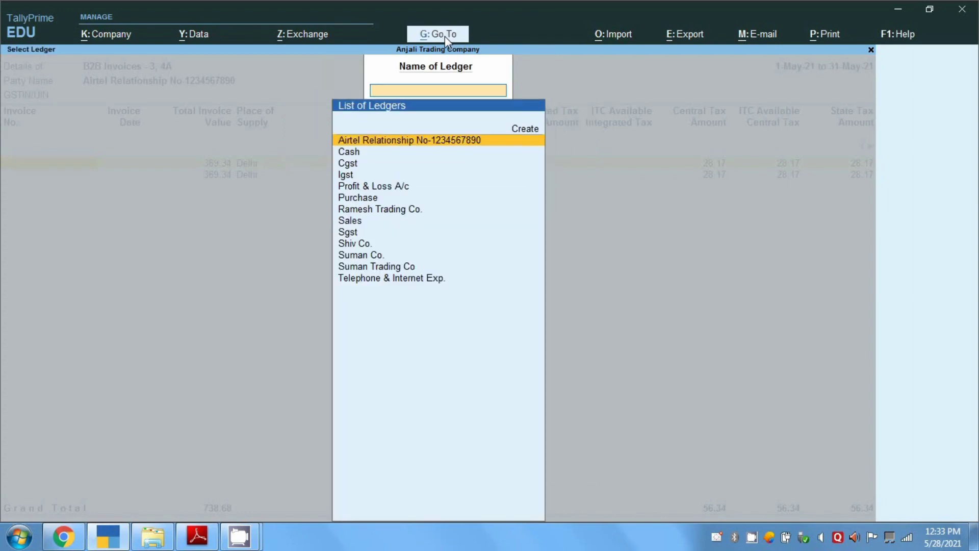
key(Return)
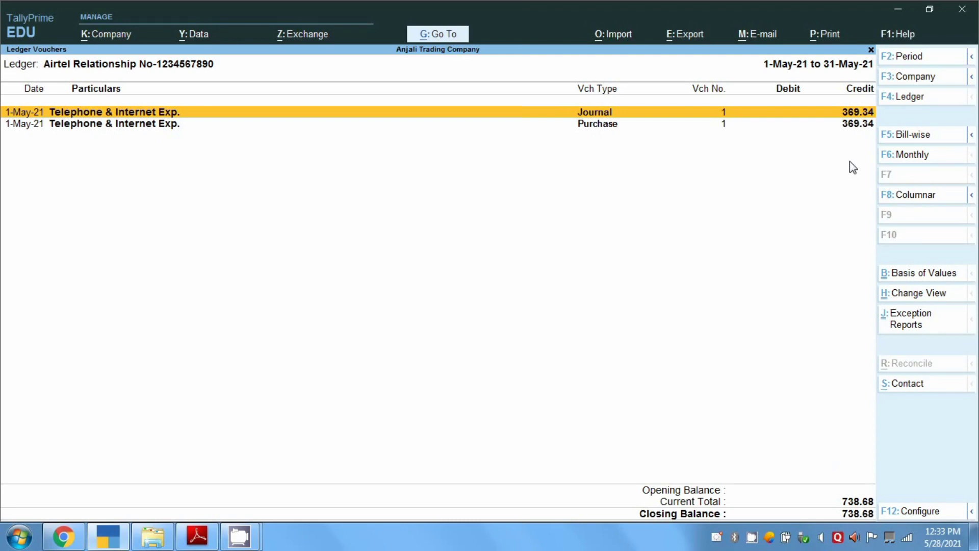
Step: Add a Payment voucher from the Airtel ledger report, dated 2-5-2021
key(Down)
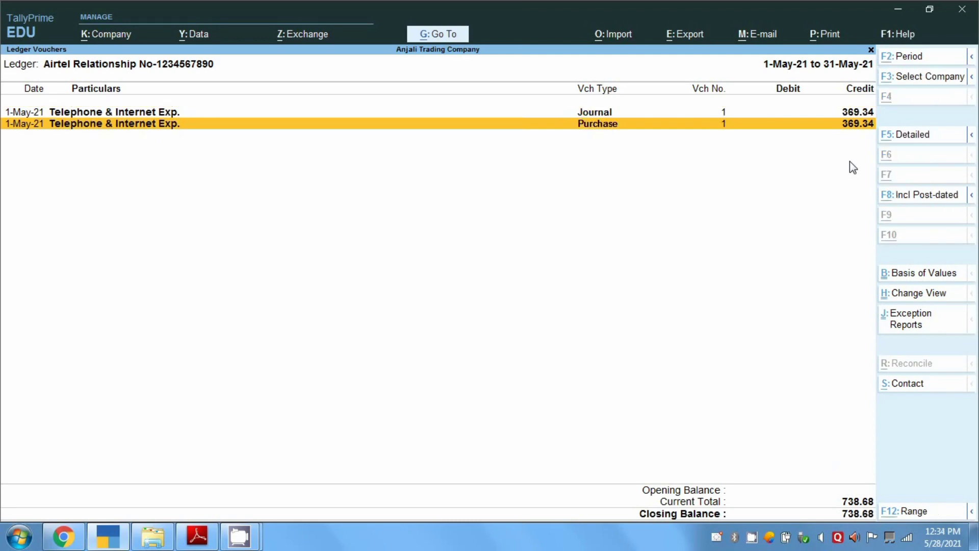
key(alt+a)
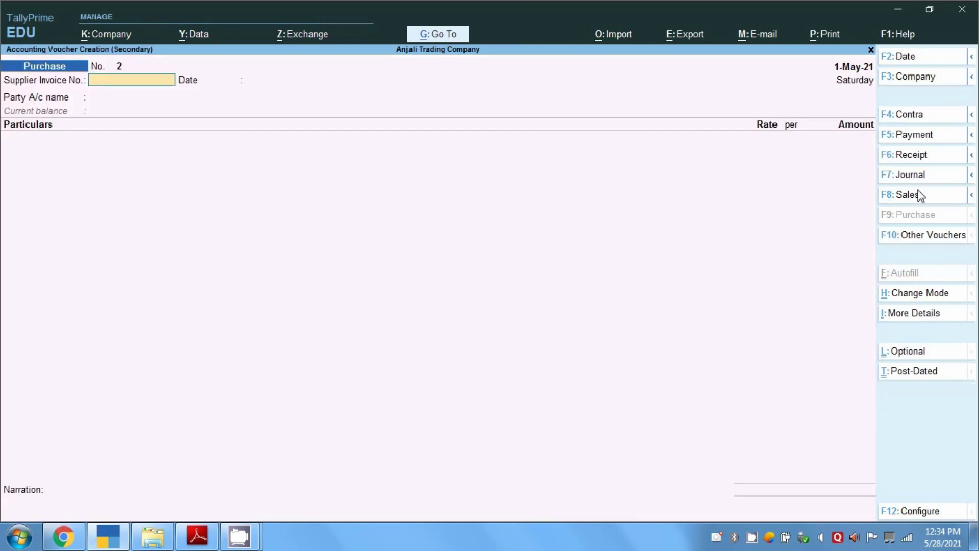
click(919, 137)
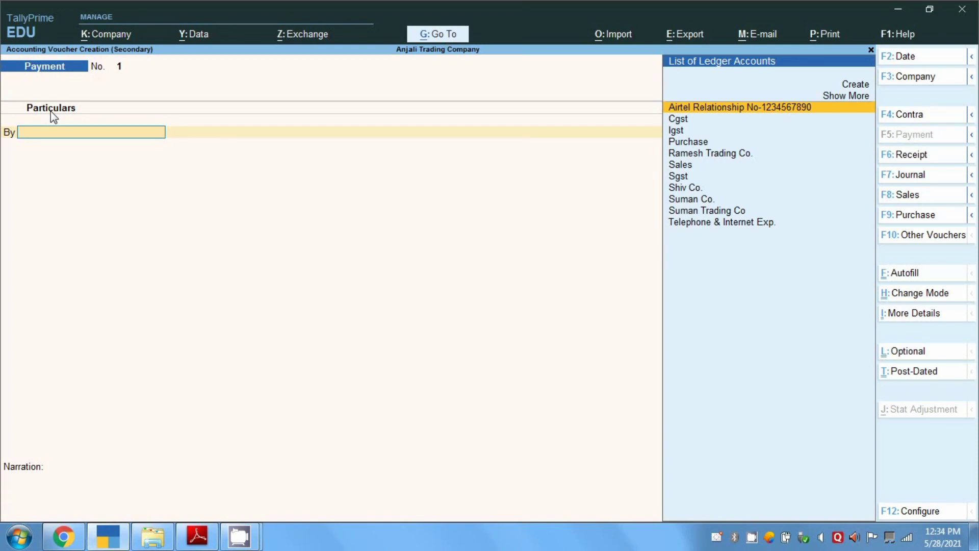
key(F2)
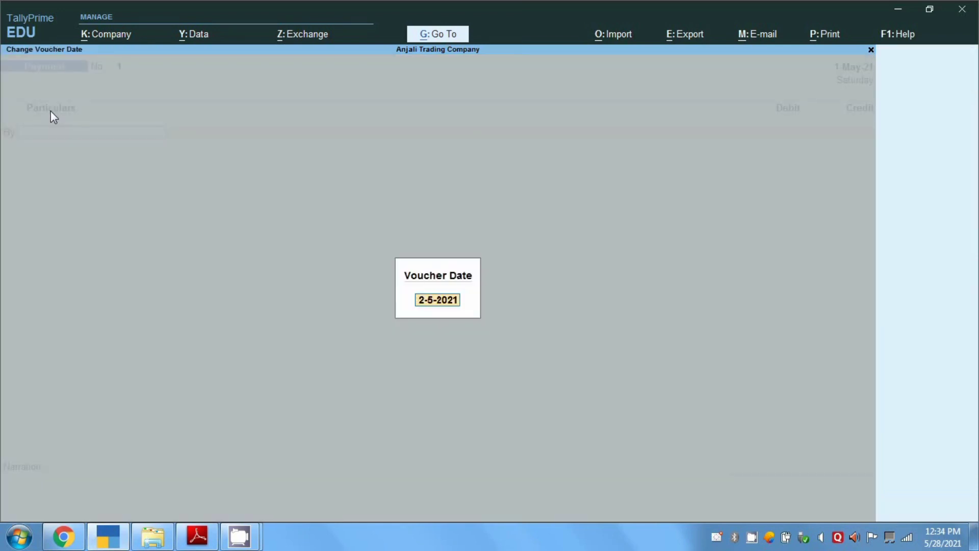
key(Return)
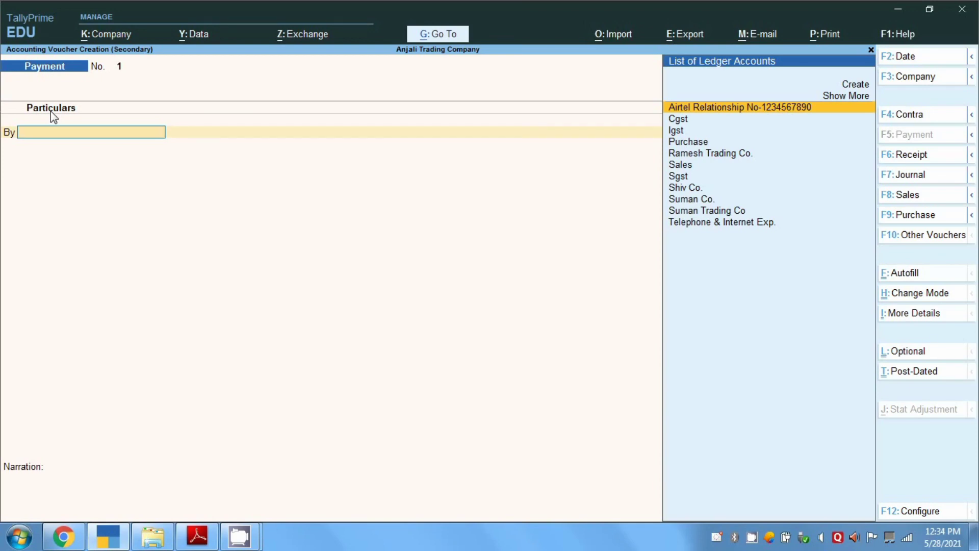
Step: Debit the Airtel ledger with 369.34 and accept its bill-wise details as New Ref 1
key(Return)
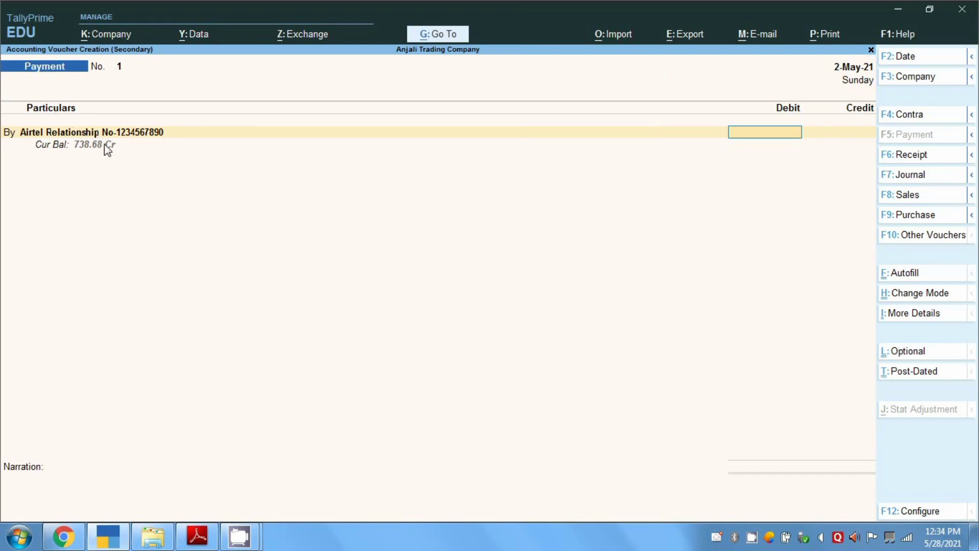
text(369.4)
key(BackSpace)
text(34)
key(Return)
key(Up)
key(Up)
key(Return)
key(BackSpace)
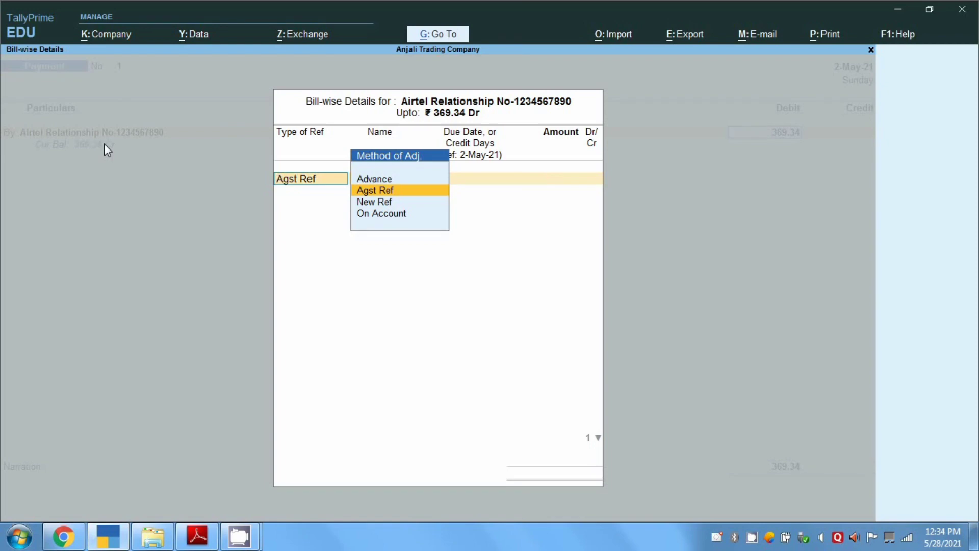
key(ctrl+a)
Step: Credit Cash with 369.34 and save the payment voucher without a narration
text(C)
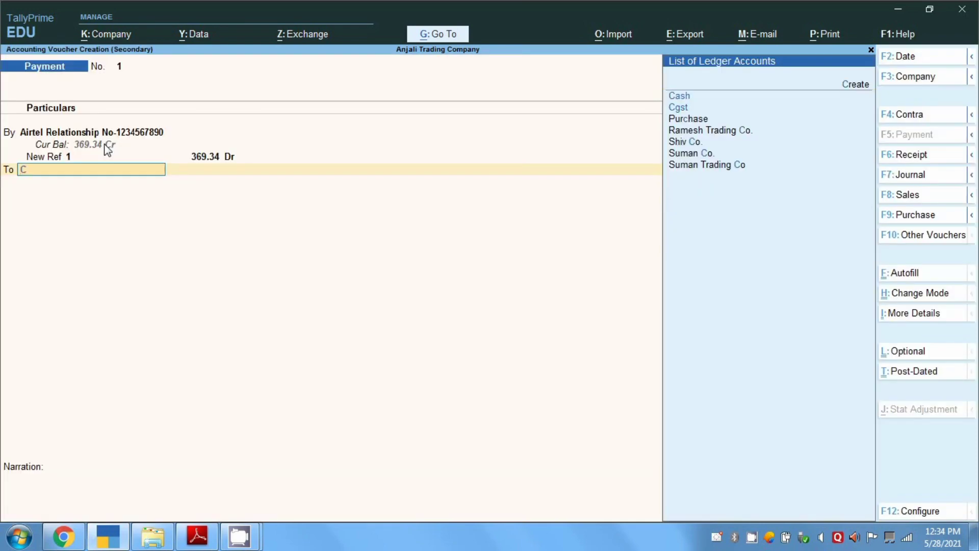
key(Return)
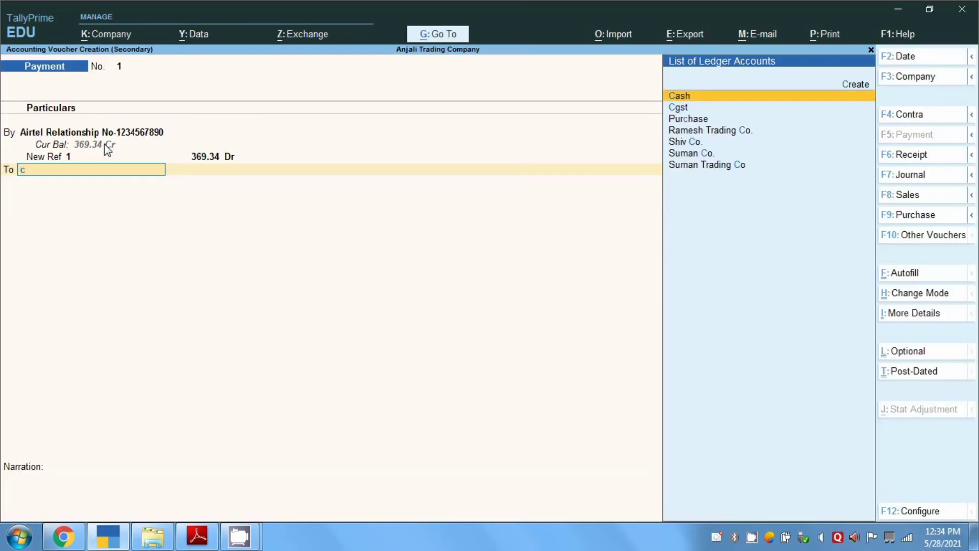
key(Return)
key(Return)
key(Return)
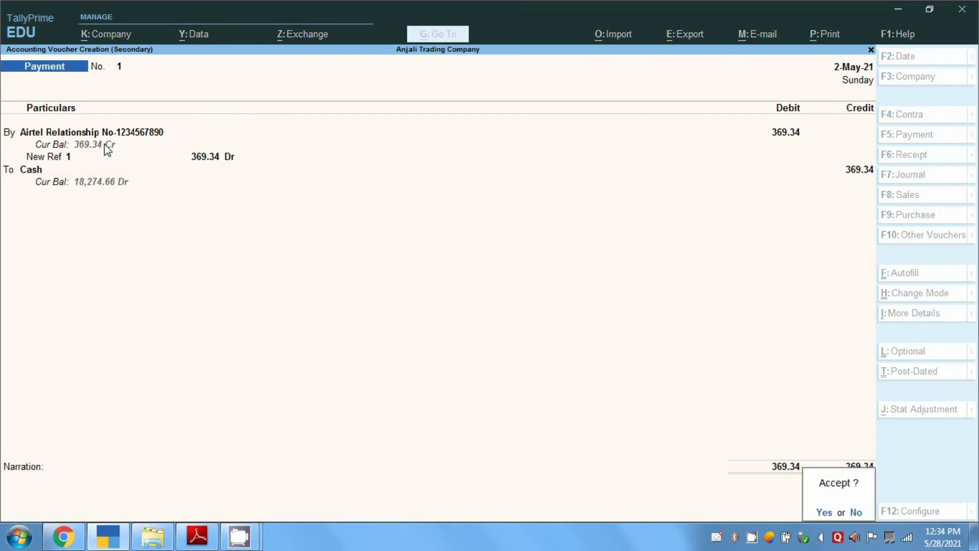
key(Return)
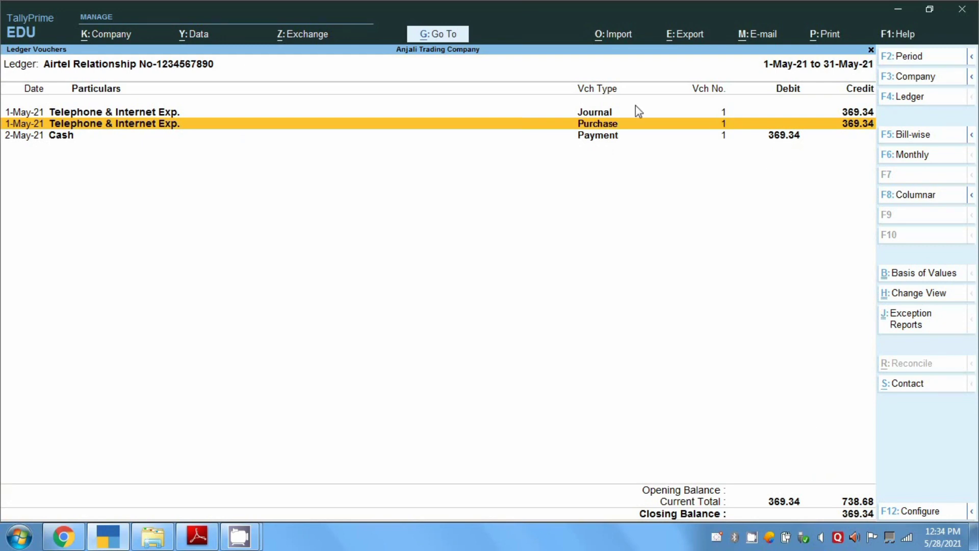
Step: Duplicate the 2-May-21 cash payment voucher in the Airtel ledger and save the copy with the amount of 369.34
key(Down)
click(598, 127)
key(Down)
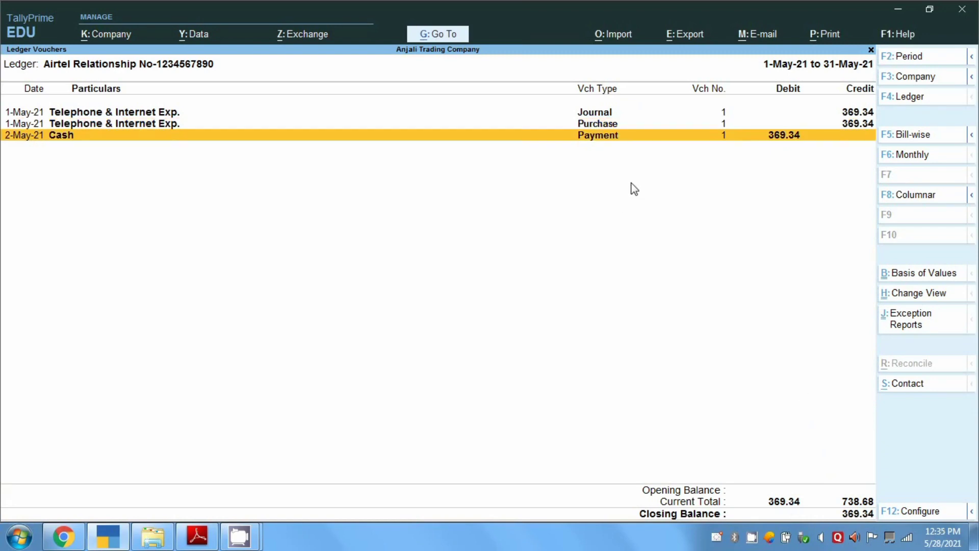
key(alt+2)
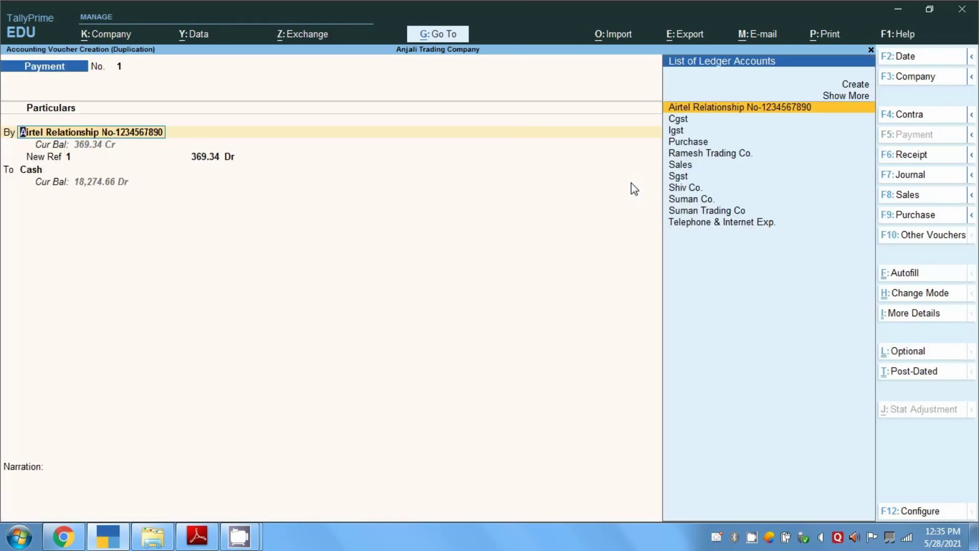
key(ctrl)
key(Return)
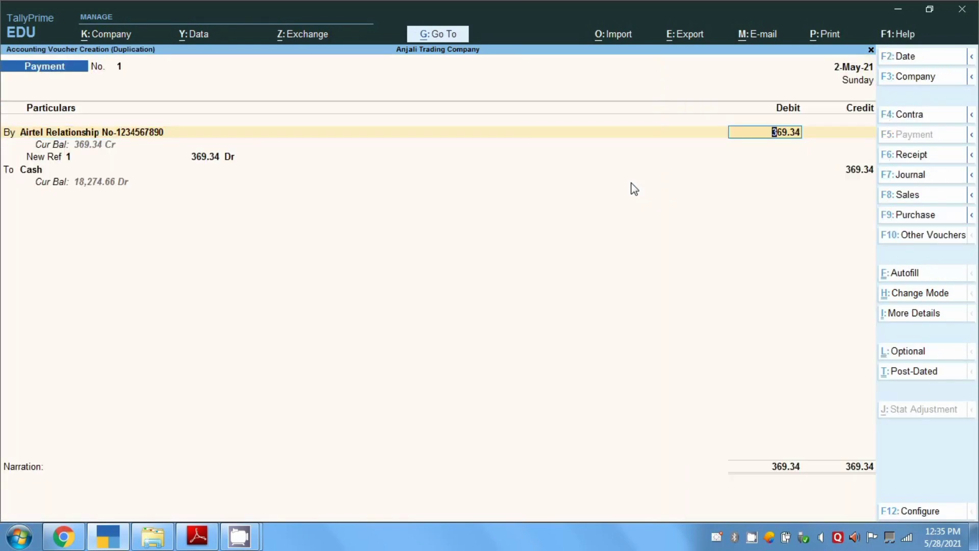
key(Return)
key(Return)
key(Return)
key(Return)
key(Return)
key(ctrl)
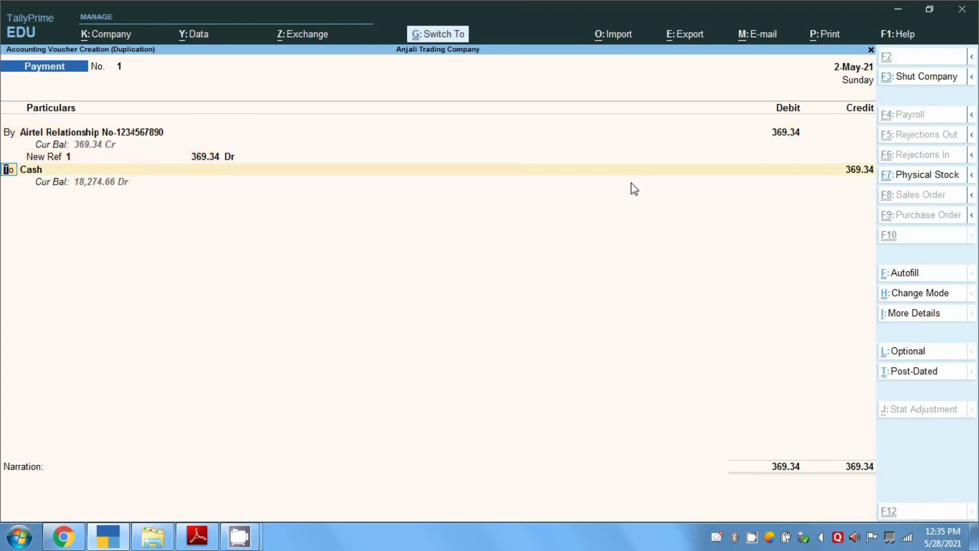
key(ctrl+a)
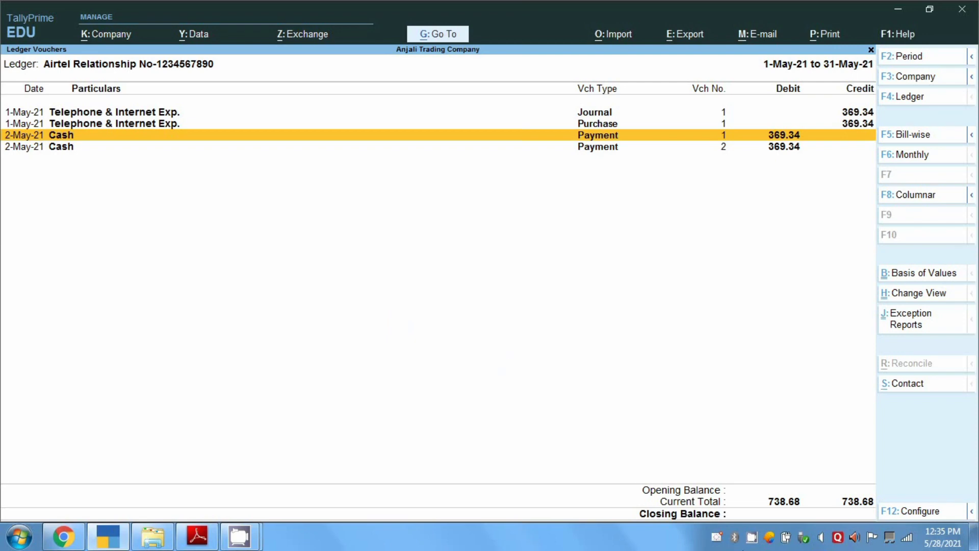
click(752, 539)
right_click(752, 538)
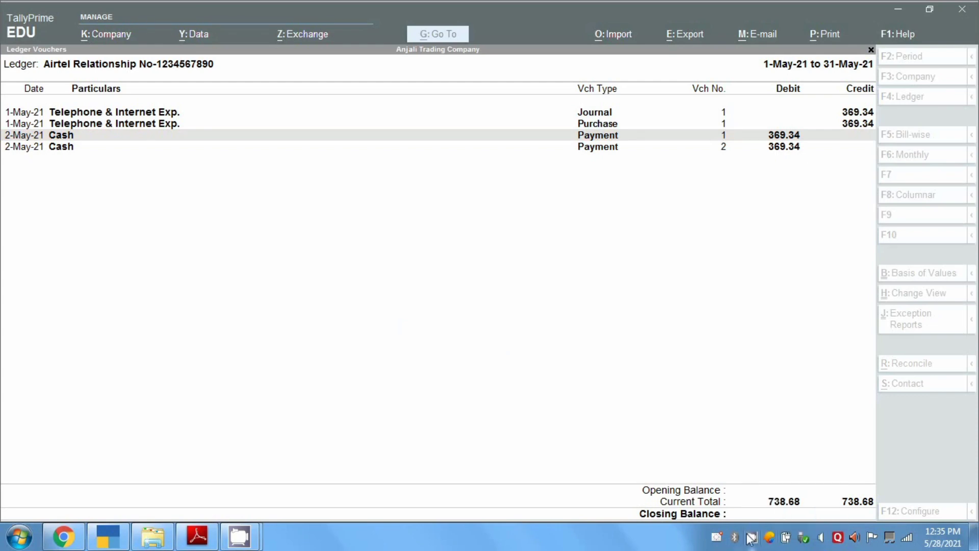
right_click(751, 539)
click(779, 501)
right_click(754, 539)
click(781, 500)
right_click(751, 538)
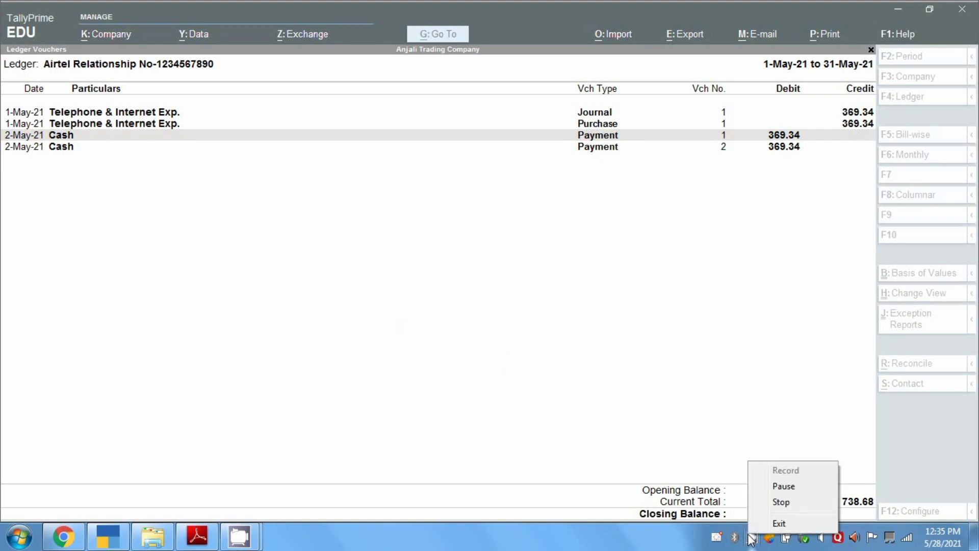
click(780, 501)
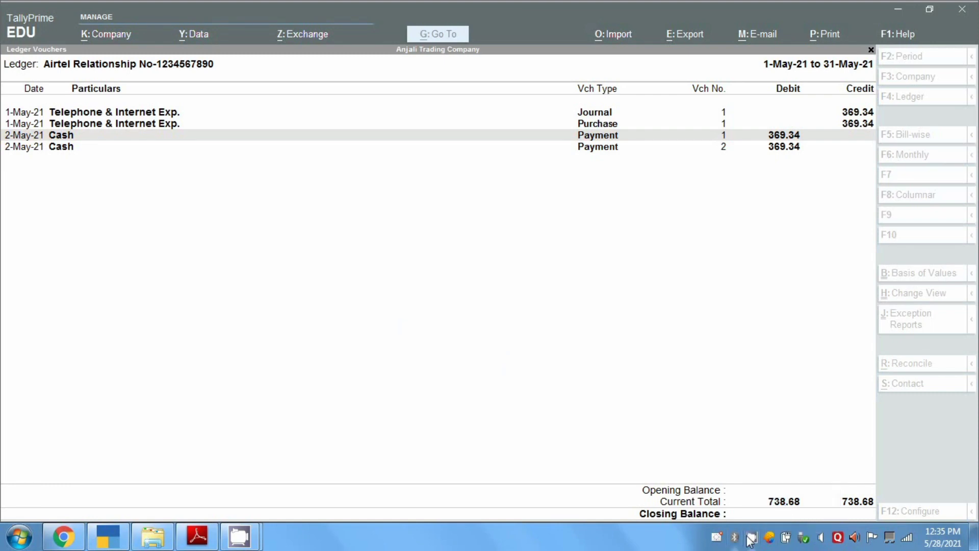
right_click(751, 538)
click(778, 503)
right_click(749, 537)
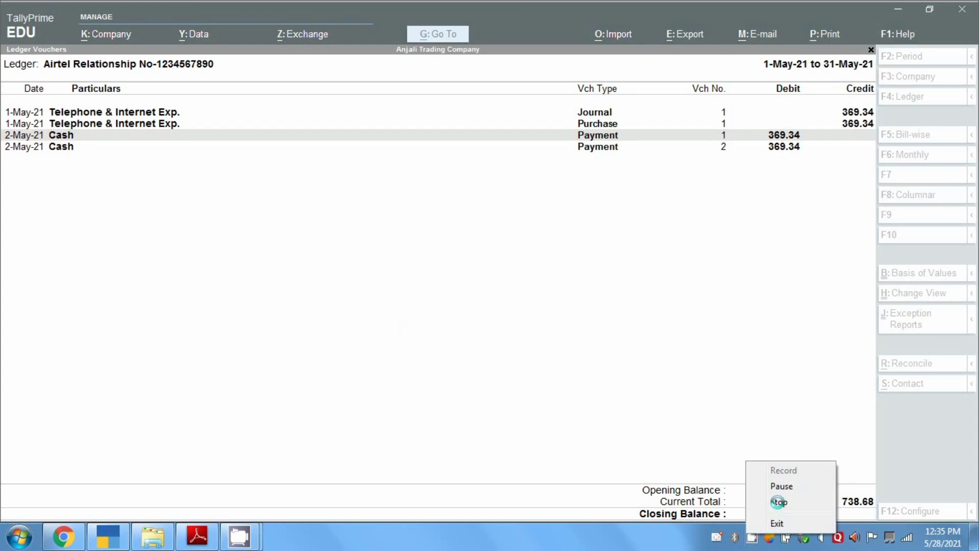
click(778, 502)
right_click(751, 538)
click(776, 505)
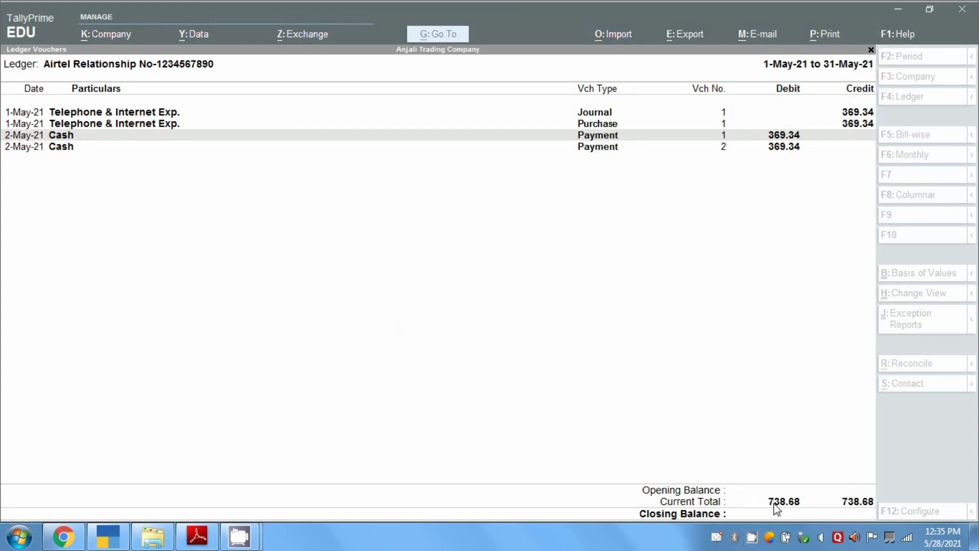
right_click(751, 538)
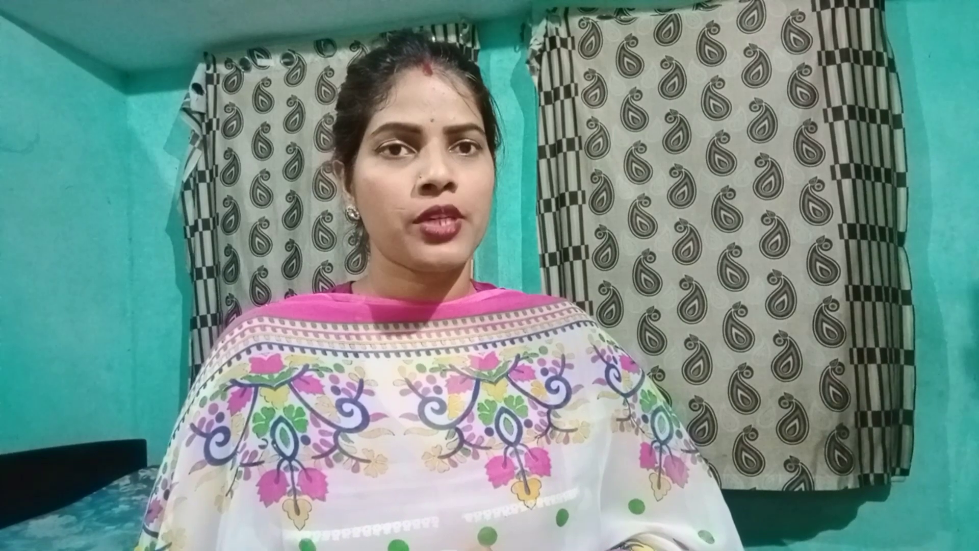